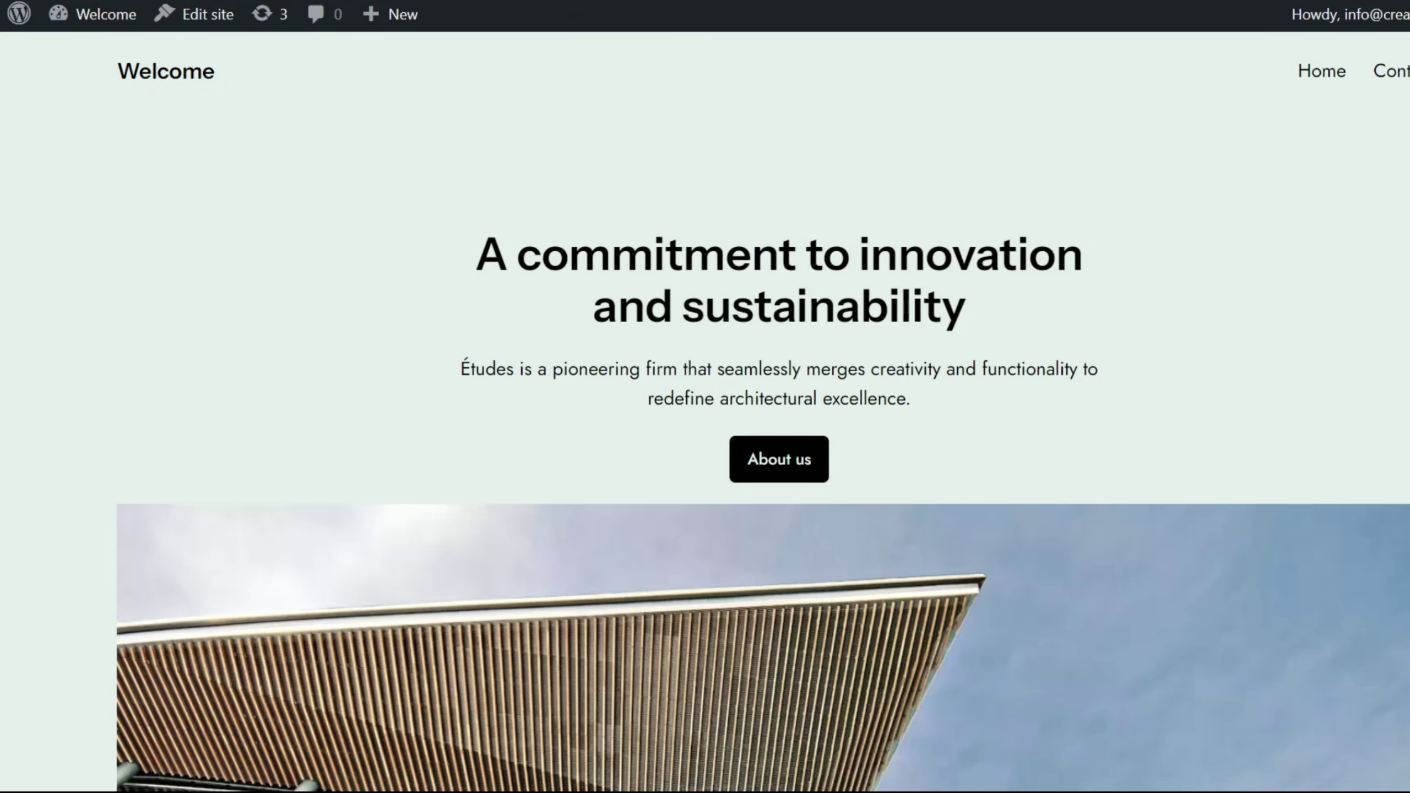
Step: Examine the publication dates shown under the latest posts on the site's homepage
{"action": "scroll", "coordinate": [1385, 409], "scroll_direction": "down", "scroll_amount": 15}
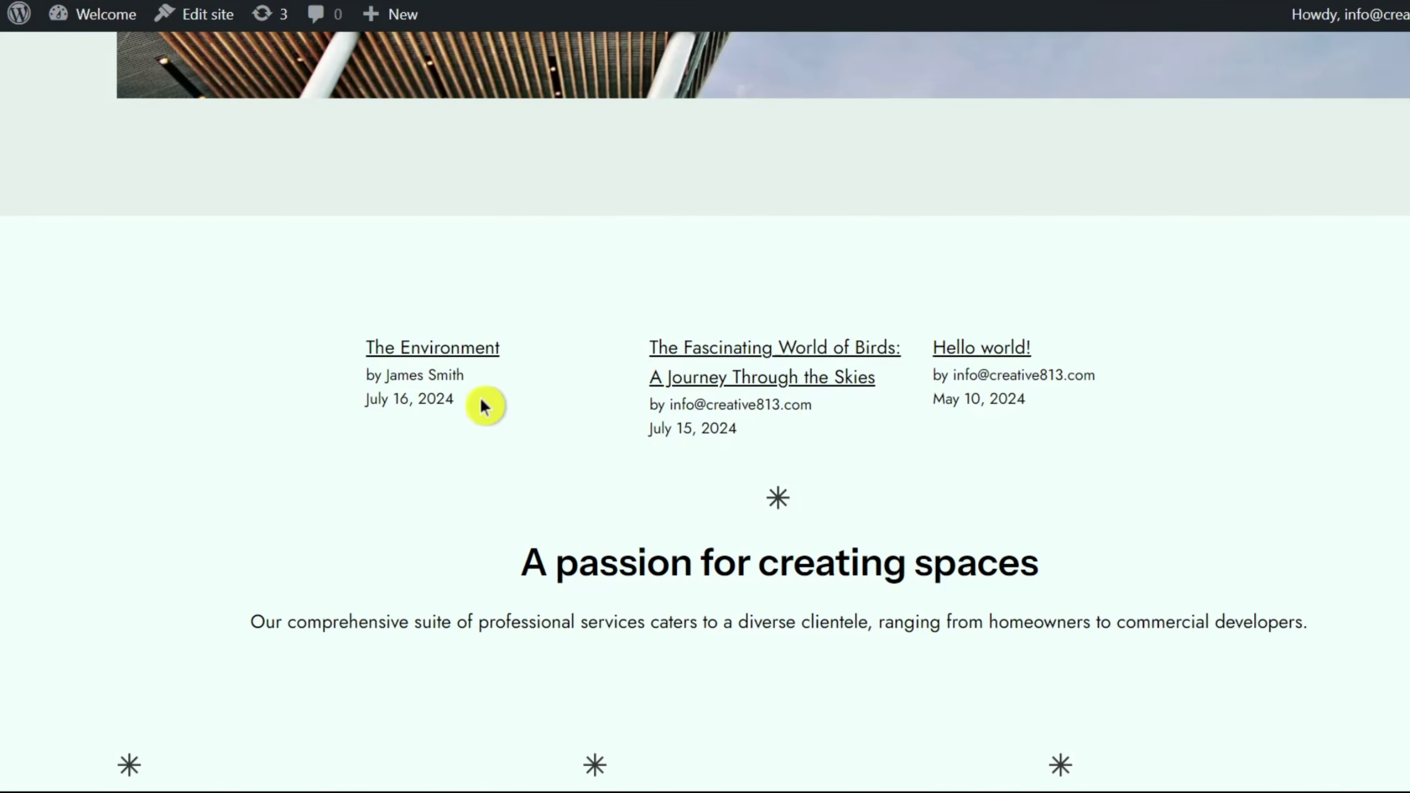
{"action": "left_click_drag", "start_coordinate": [481, 398], "coordinate": [765, 441]}
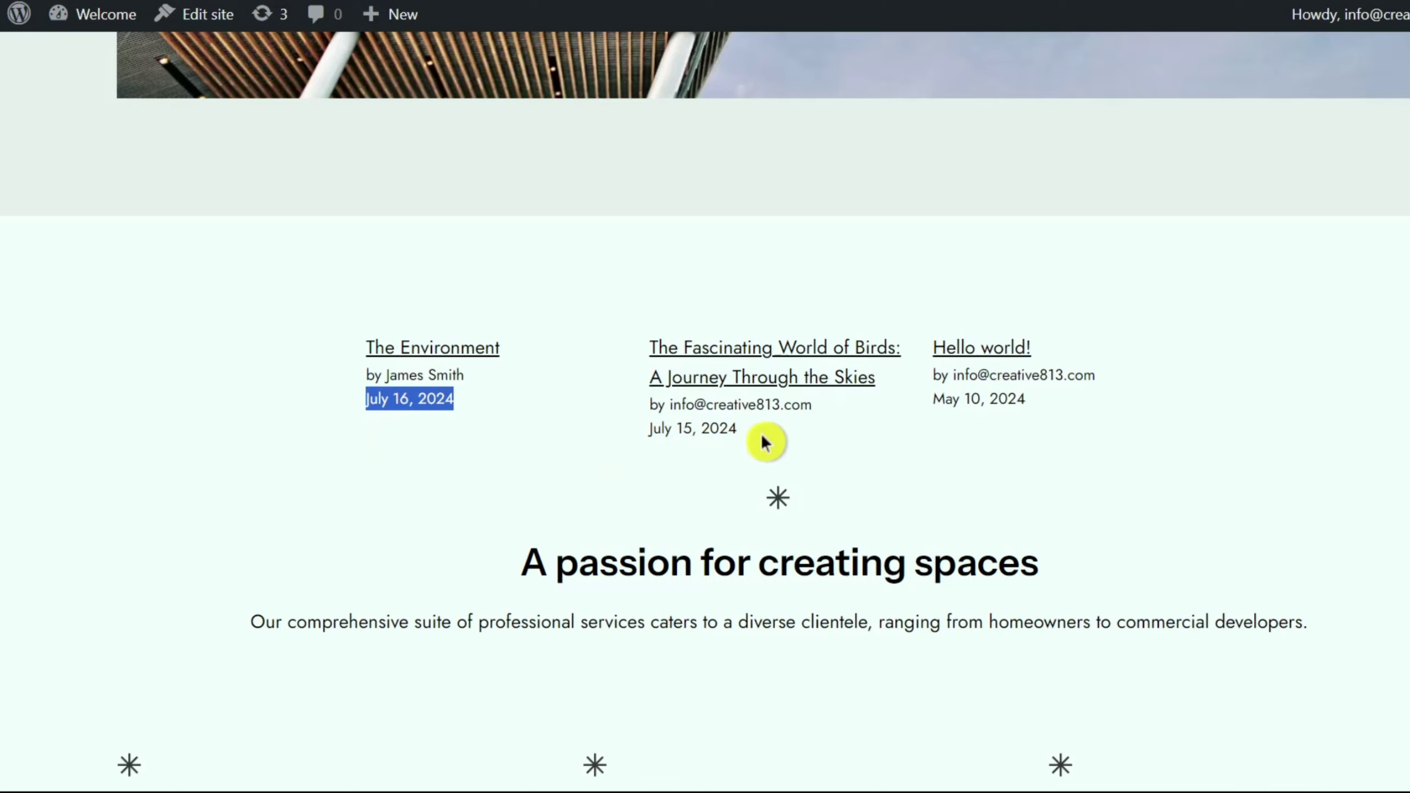
{"action": "left_click_drag", "start_coordinate": [765, 441], "coordinate": [643, 431]}
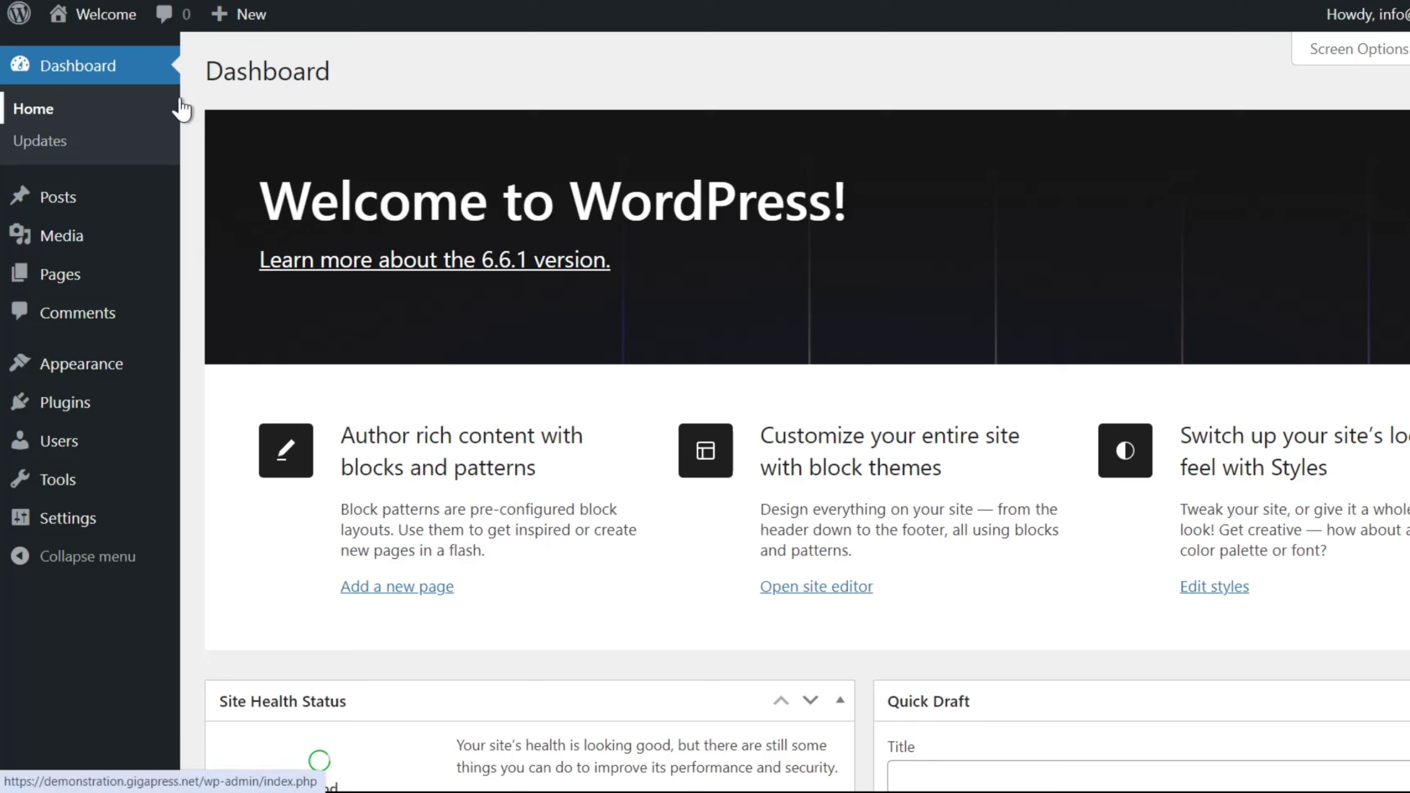
Step: In the site's general settings, switch the date format to custom and clear its format string
{"action": "mouse_move", "coordinate": [63, 522]}
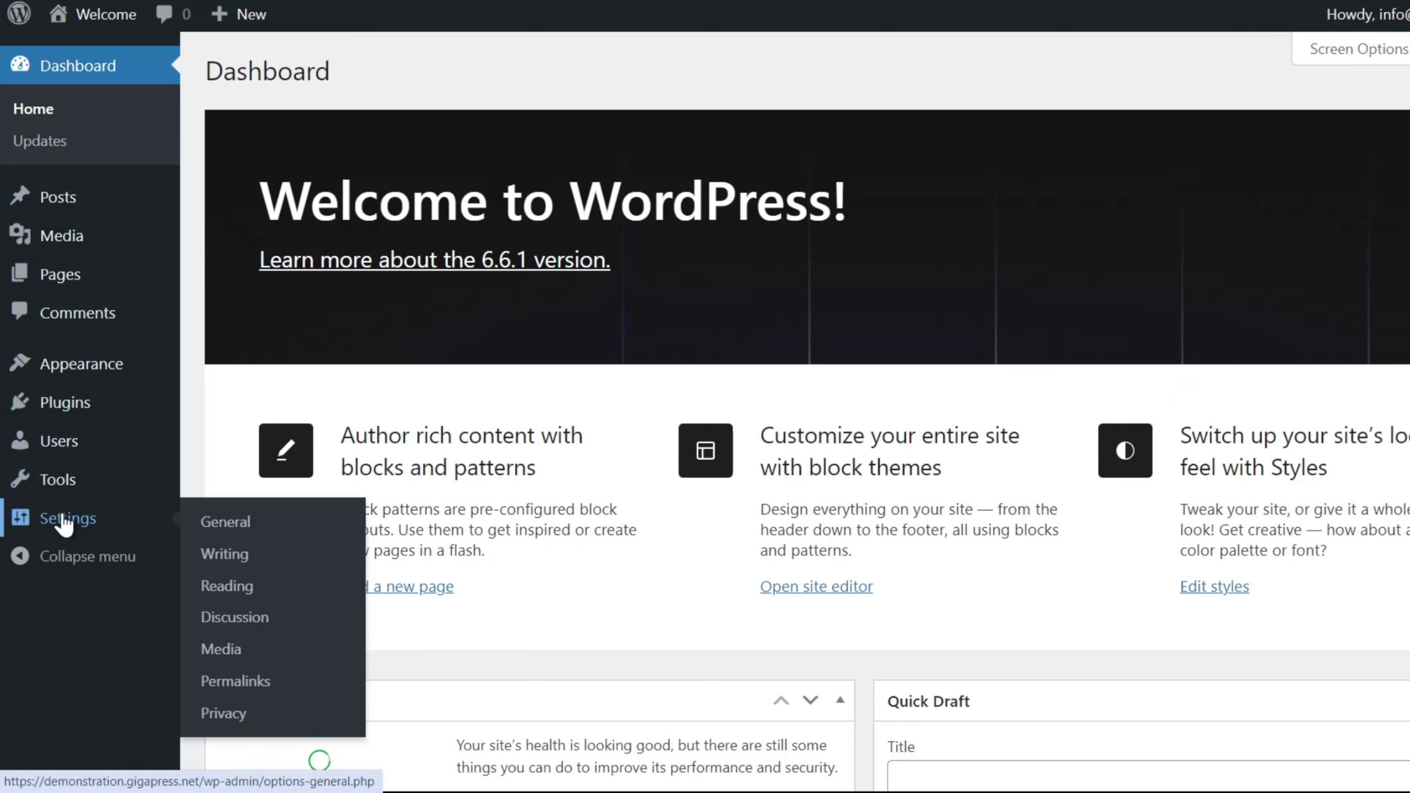
{"action": "left_click", "coordinate": [219, 526]}
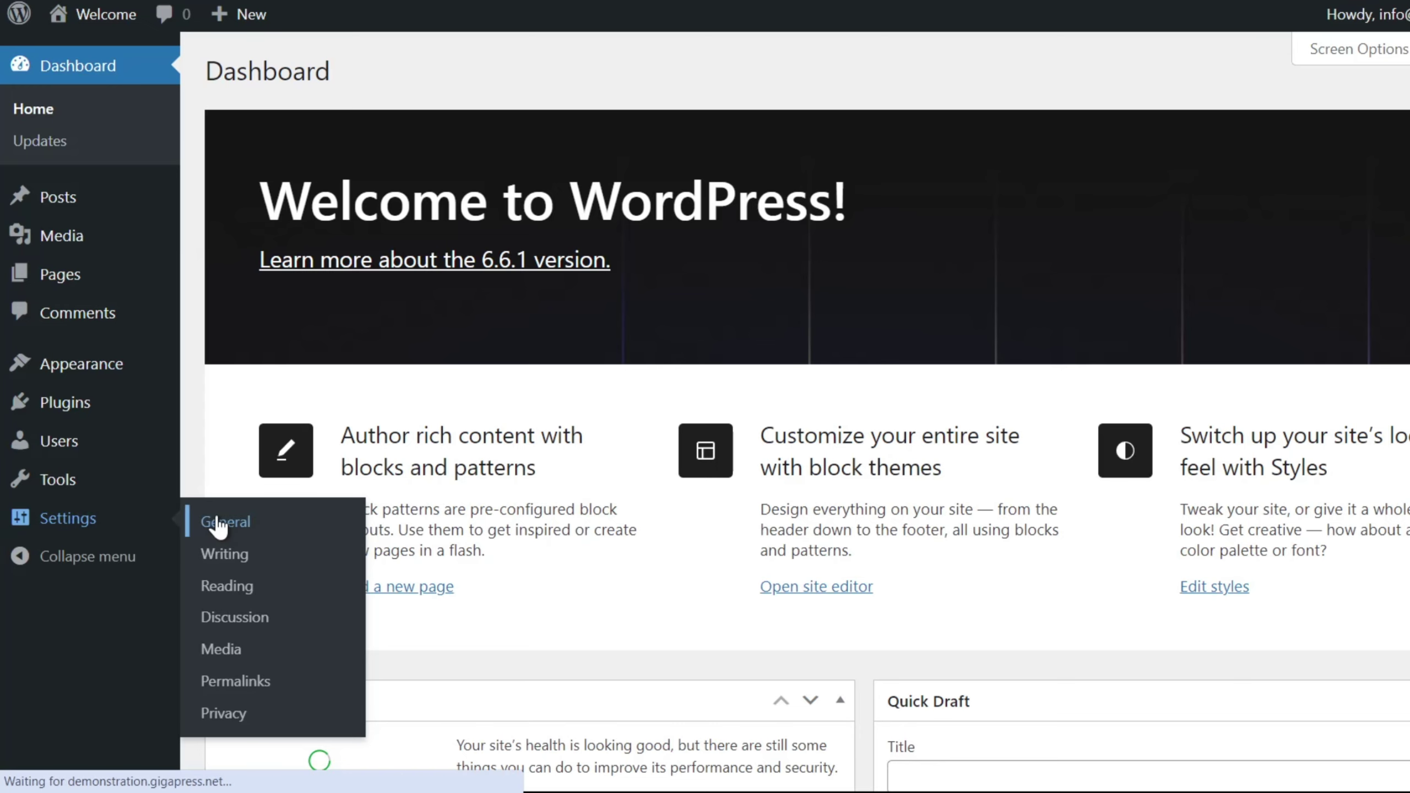
{"action": "scroll", "coordinate": [1030, 527], "scroll_direction": "down", "scroll_amount": 5}
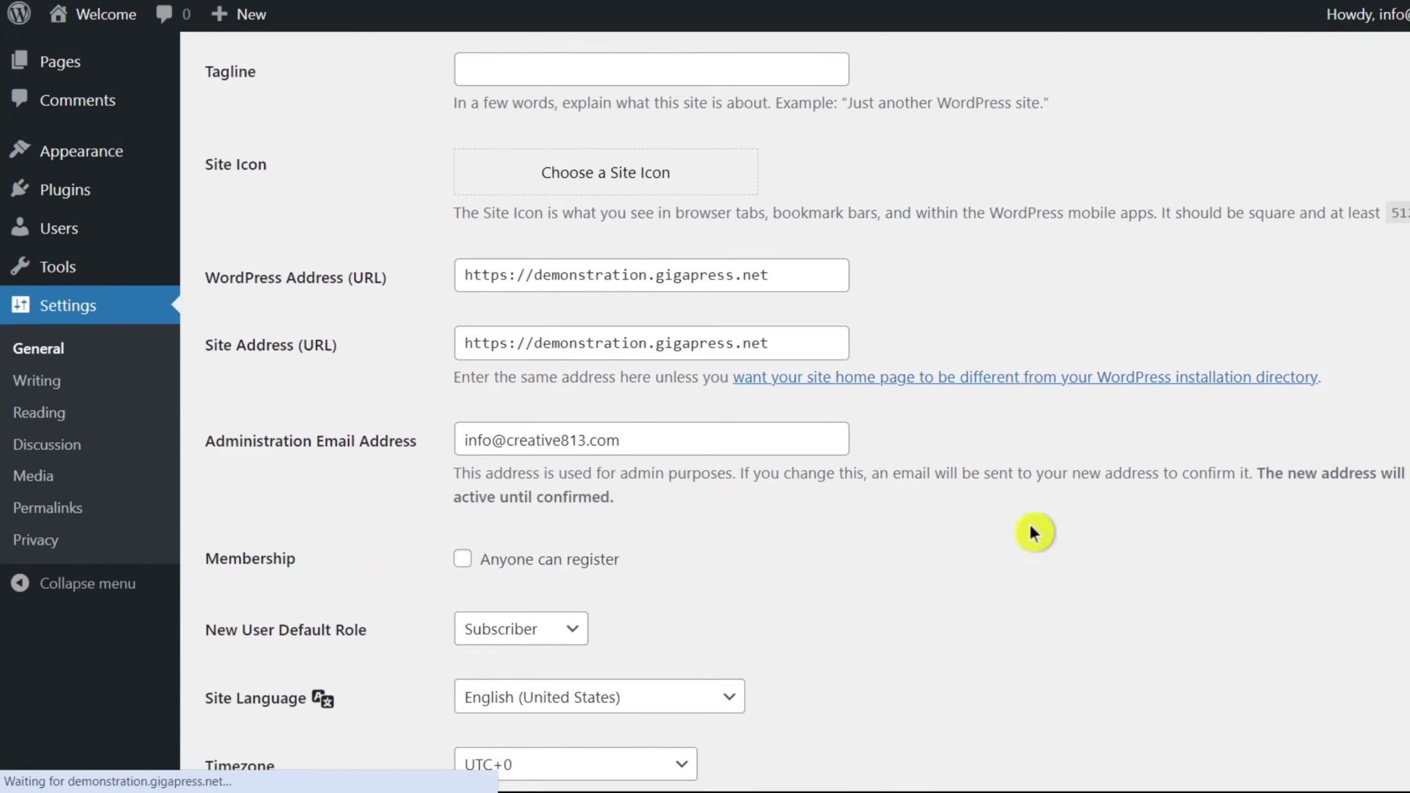
{"action": "scroll", "coordinate": [1031, 532], "scroll_direction": "down", "scroll_amount": 5}
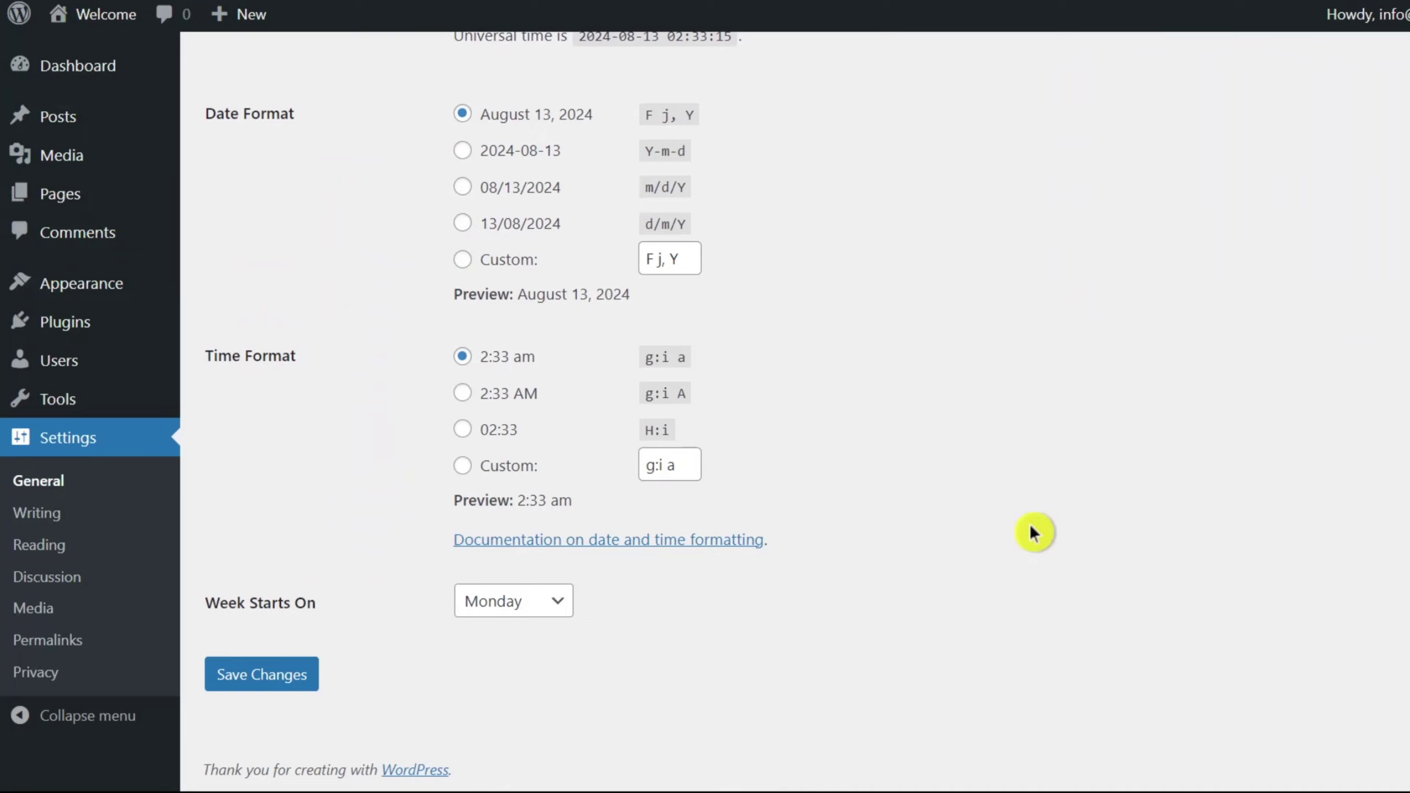
{"action": "left_click", "coordinate": [671, 259]}
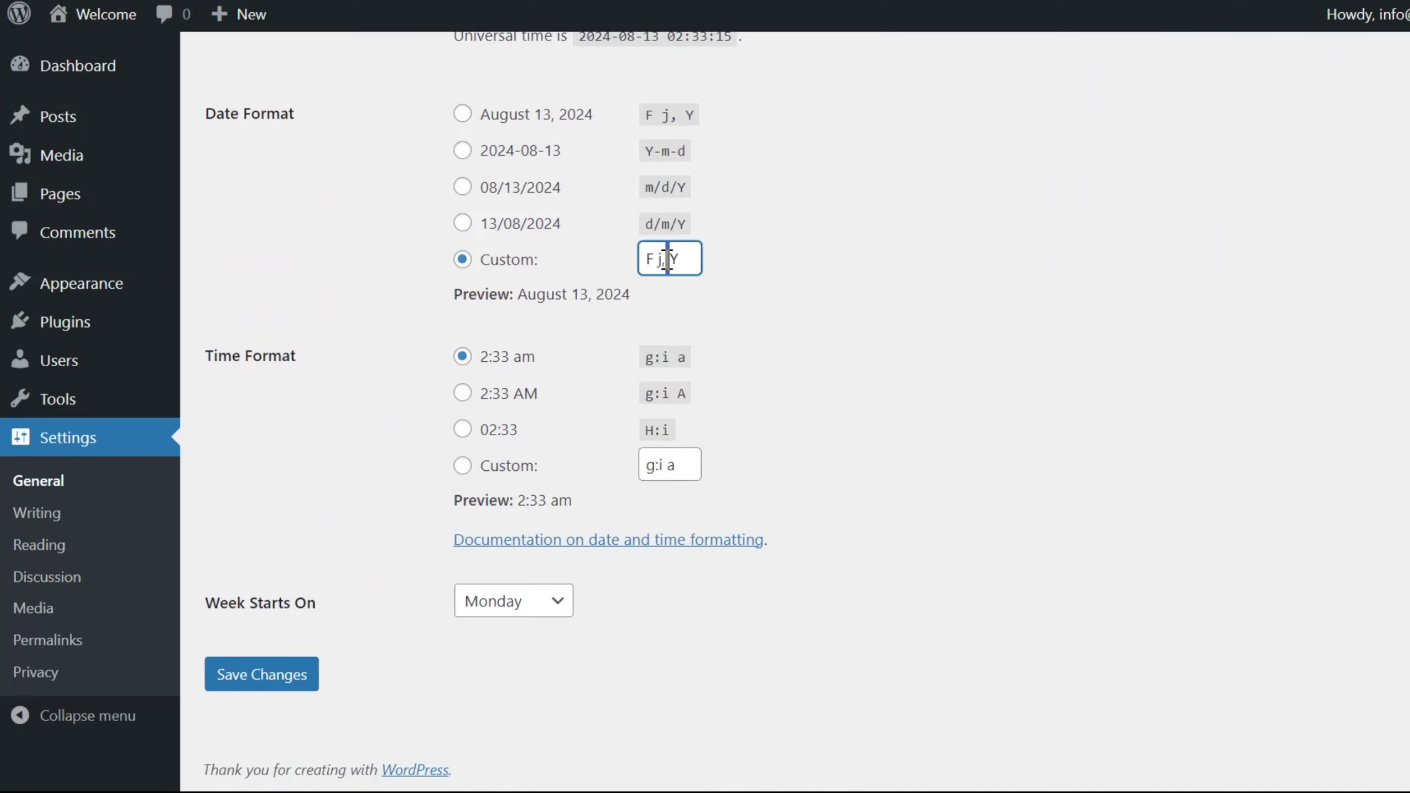
{"action": "triple_click", "coordinate": [671, 259]}
{"action": "key", "text": "BackSpace"}
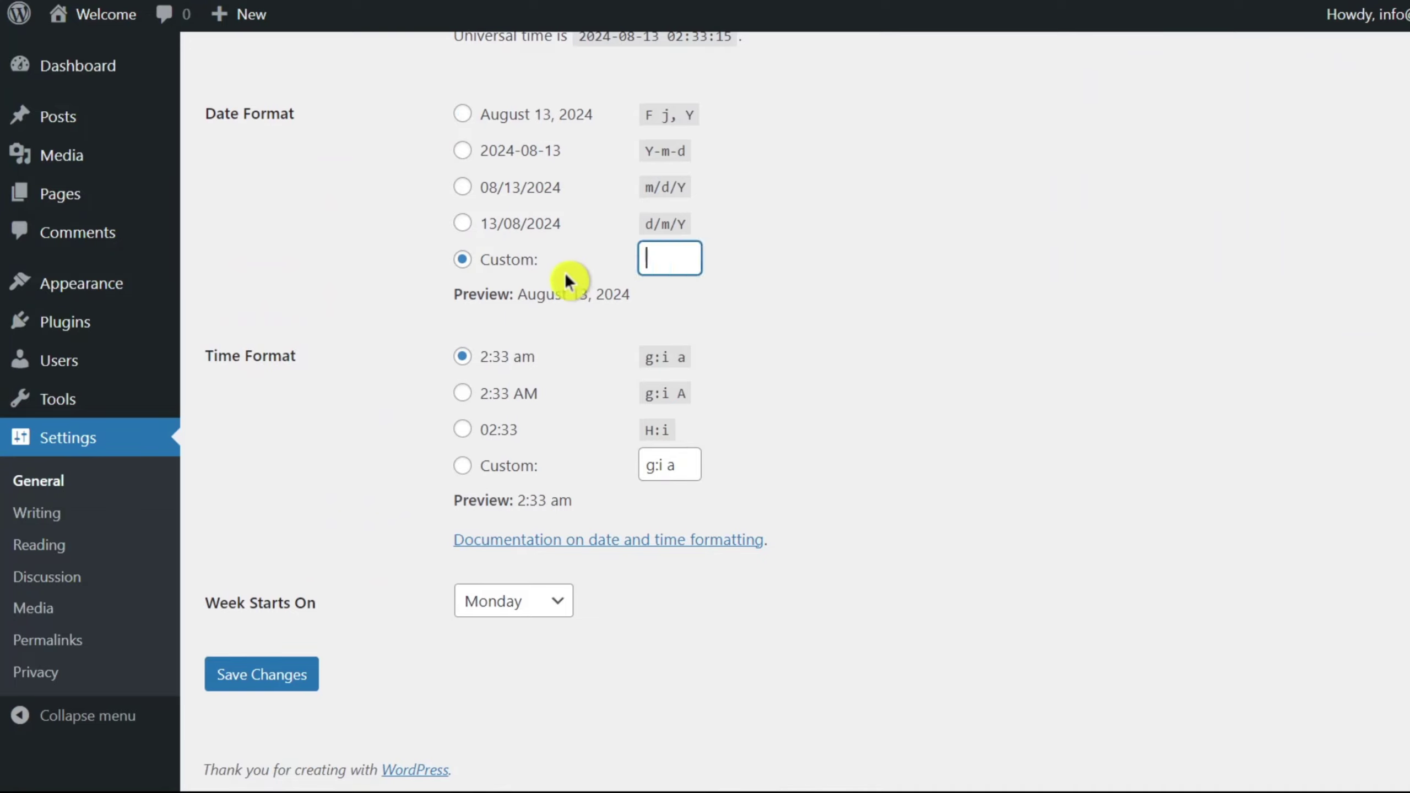
Step: Switch the time format to custom and clear its format string
{"action": "left_click", "coordinate": [463, 465]}
{"action": "left_click", "coordinate": [698, 466]}
{"action": "triple_click", "coordinate": [699, 465]}
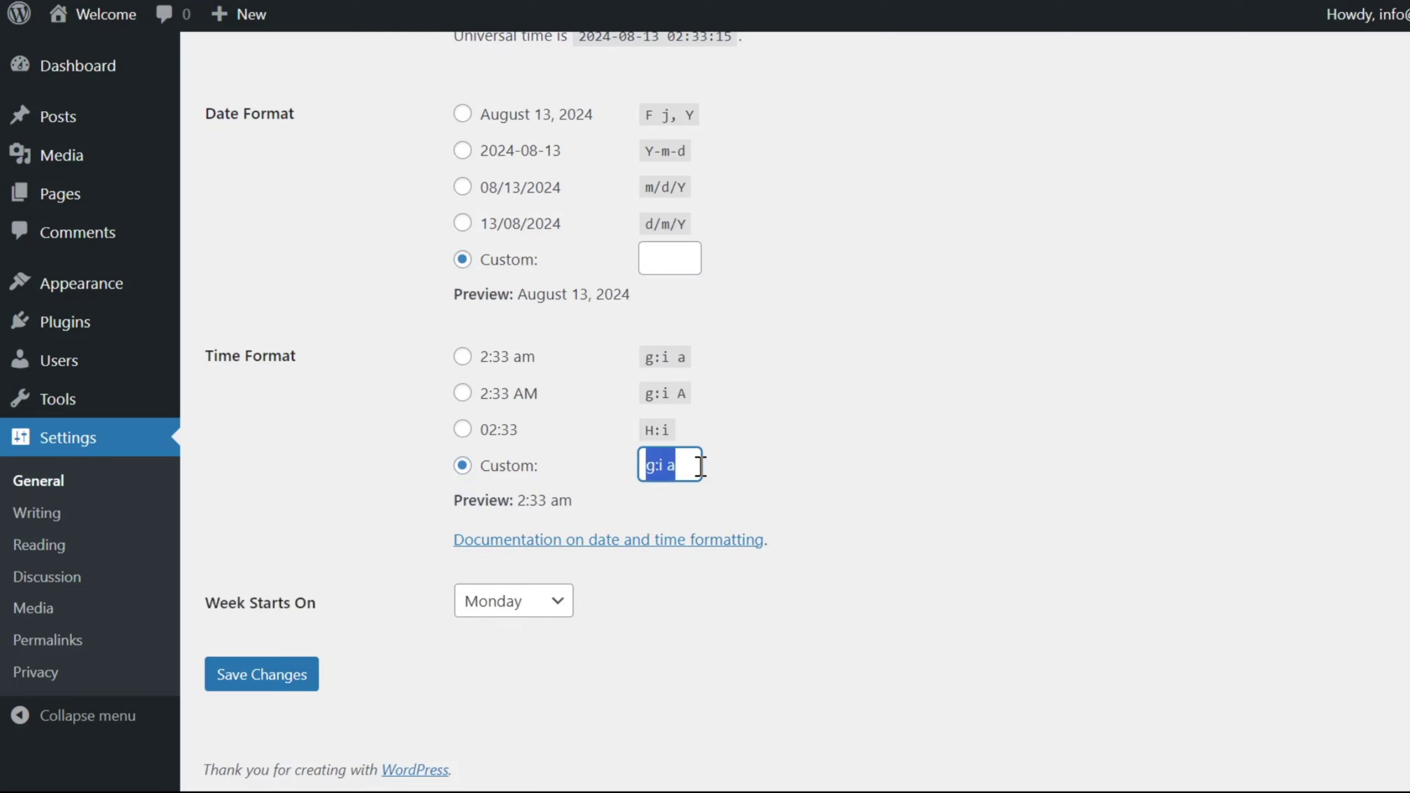
{"action": "key", "text": "BackSpace"}
{"action": "left_click", "coordinate": [271, 695]}
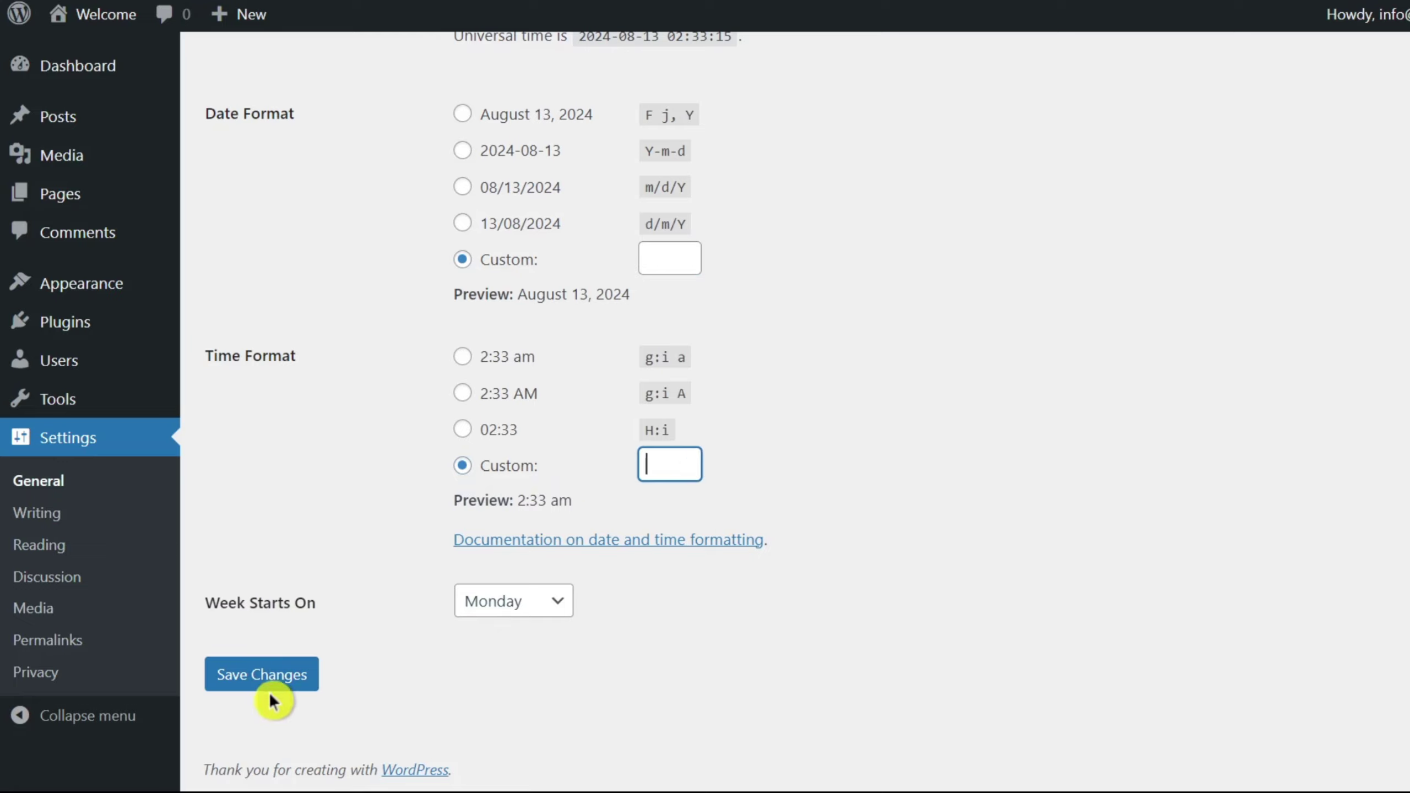
Step: Open the active Twenty Twenty-Four theme for customizing and start editing its Blog Home template
{"action": "left_click", "coordinate": [116, 67]}
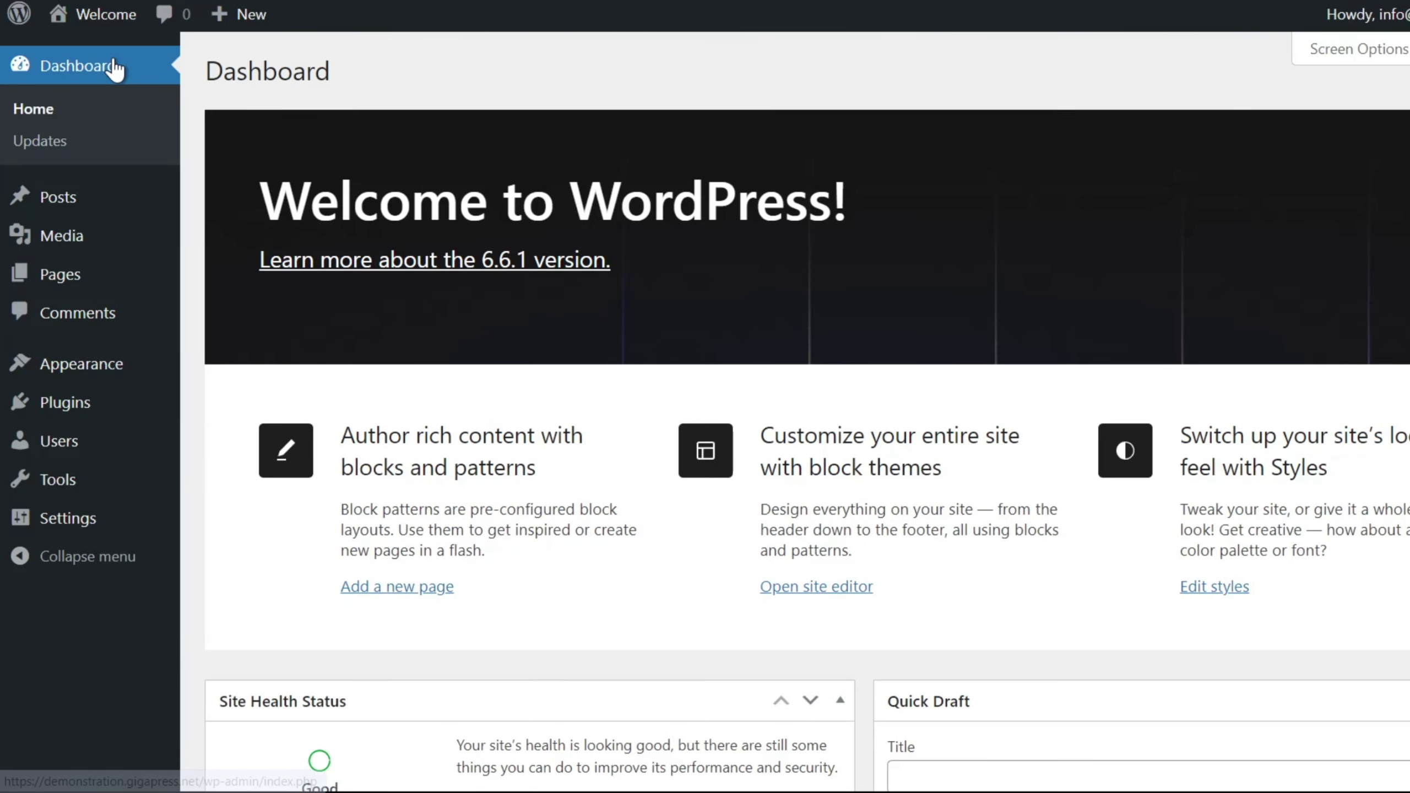
{"action": "left_click", "coordinate": [106, 34]}
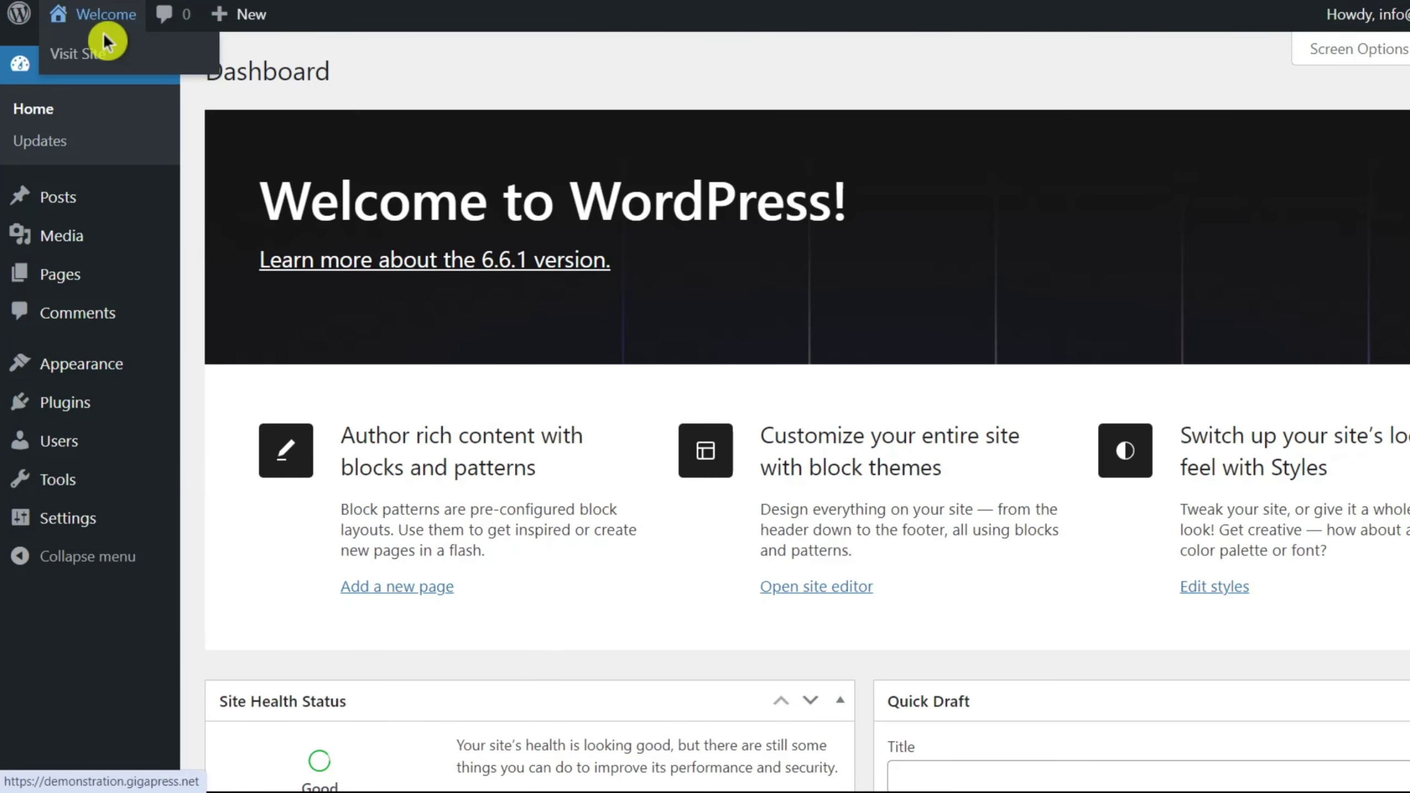
{"action": "mouse_move", "coordinate": [91, 379]}
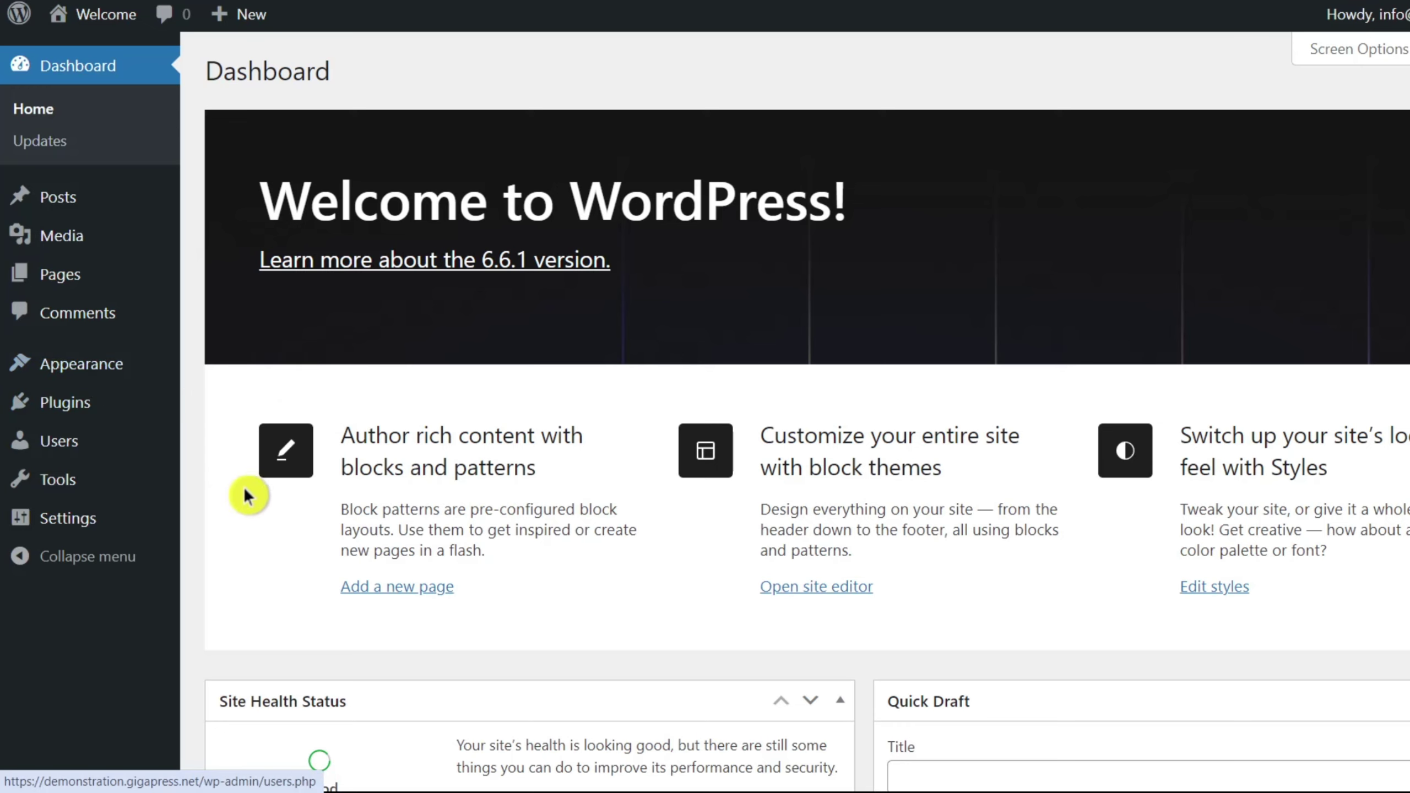
{"action": "left_click", "coordinate": [351, 641]}
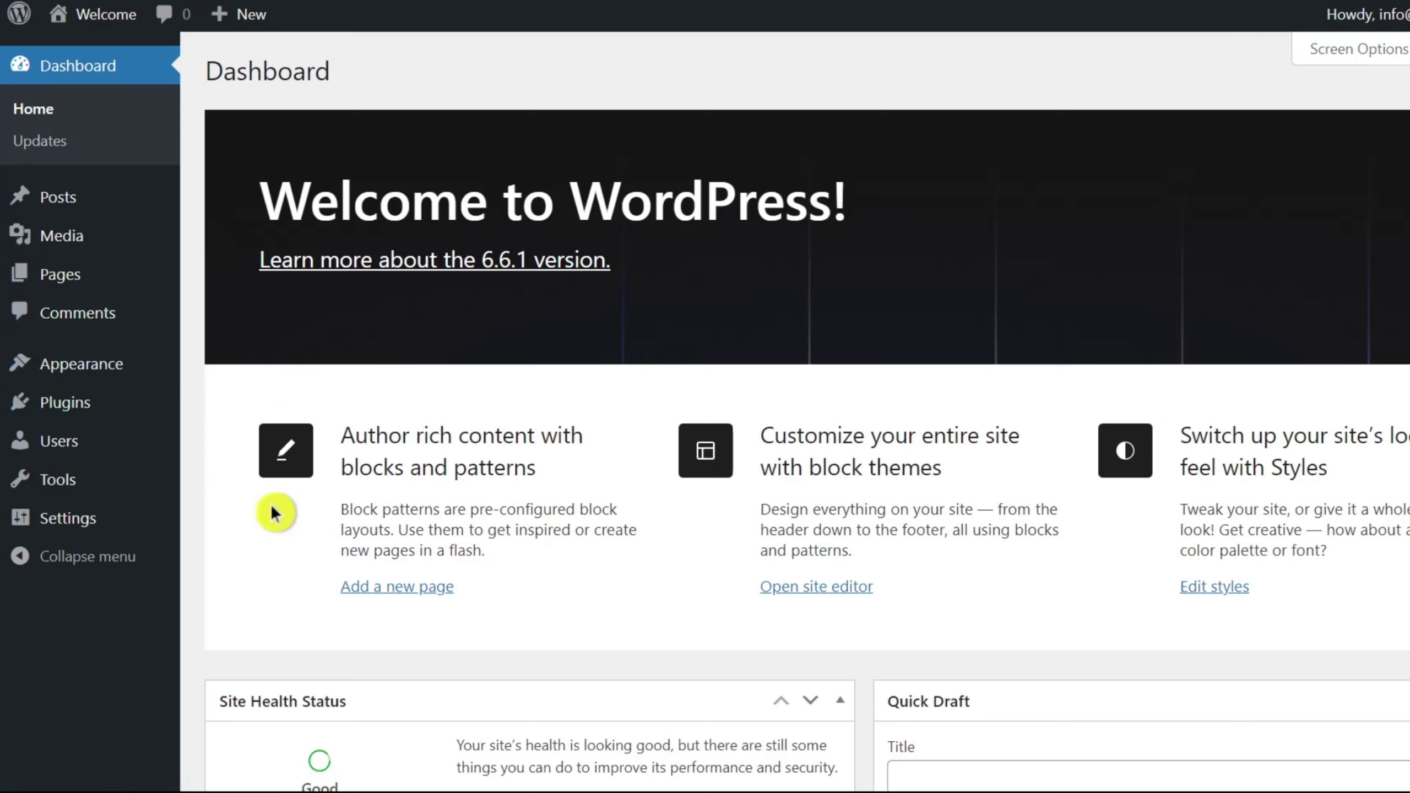
{"action": "mouse_move", "coordinate": [103, 381]}
{"action": "left_click", "coordinate": [212, 373]}
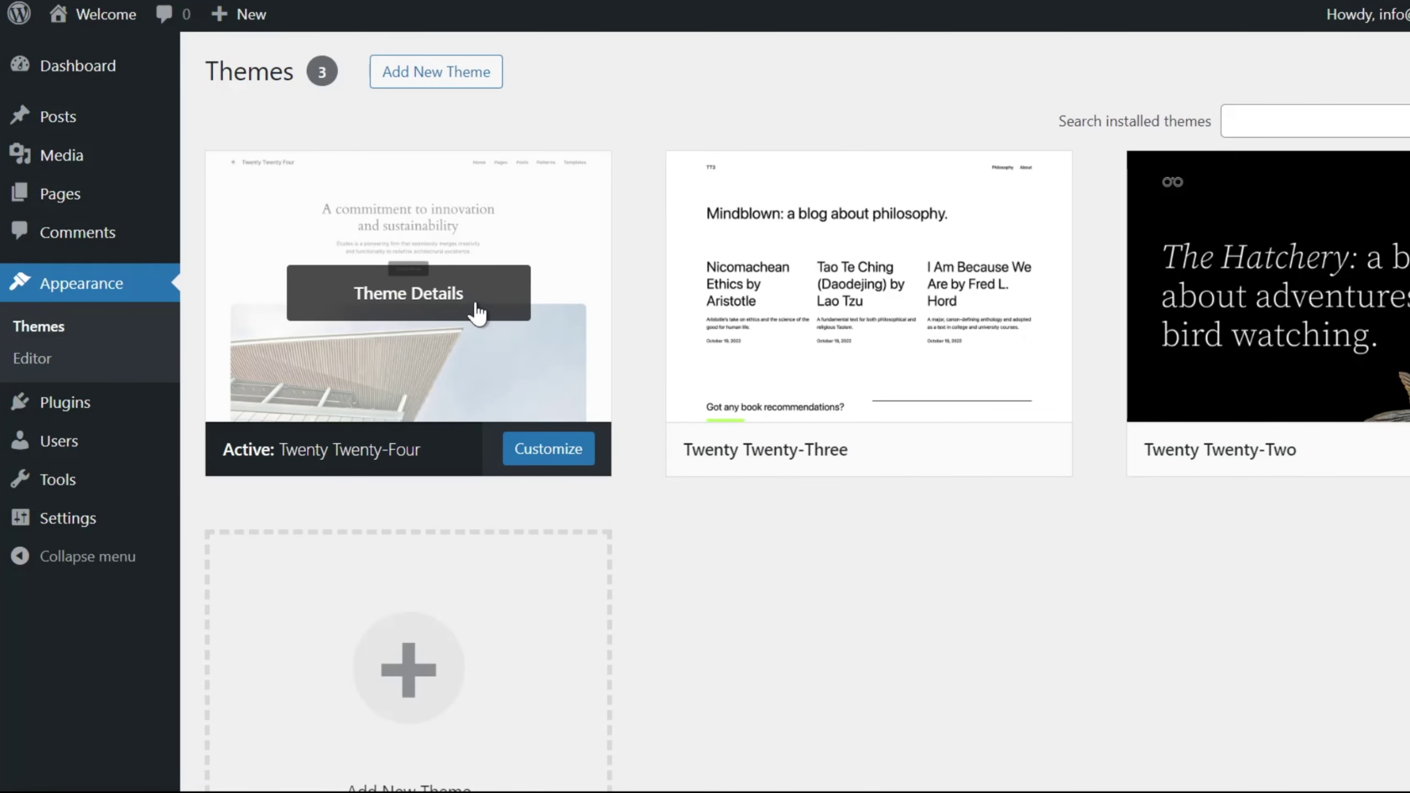
{"action": "left_click", "coordinate": [570, 454]}
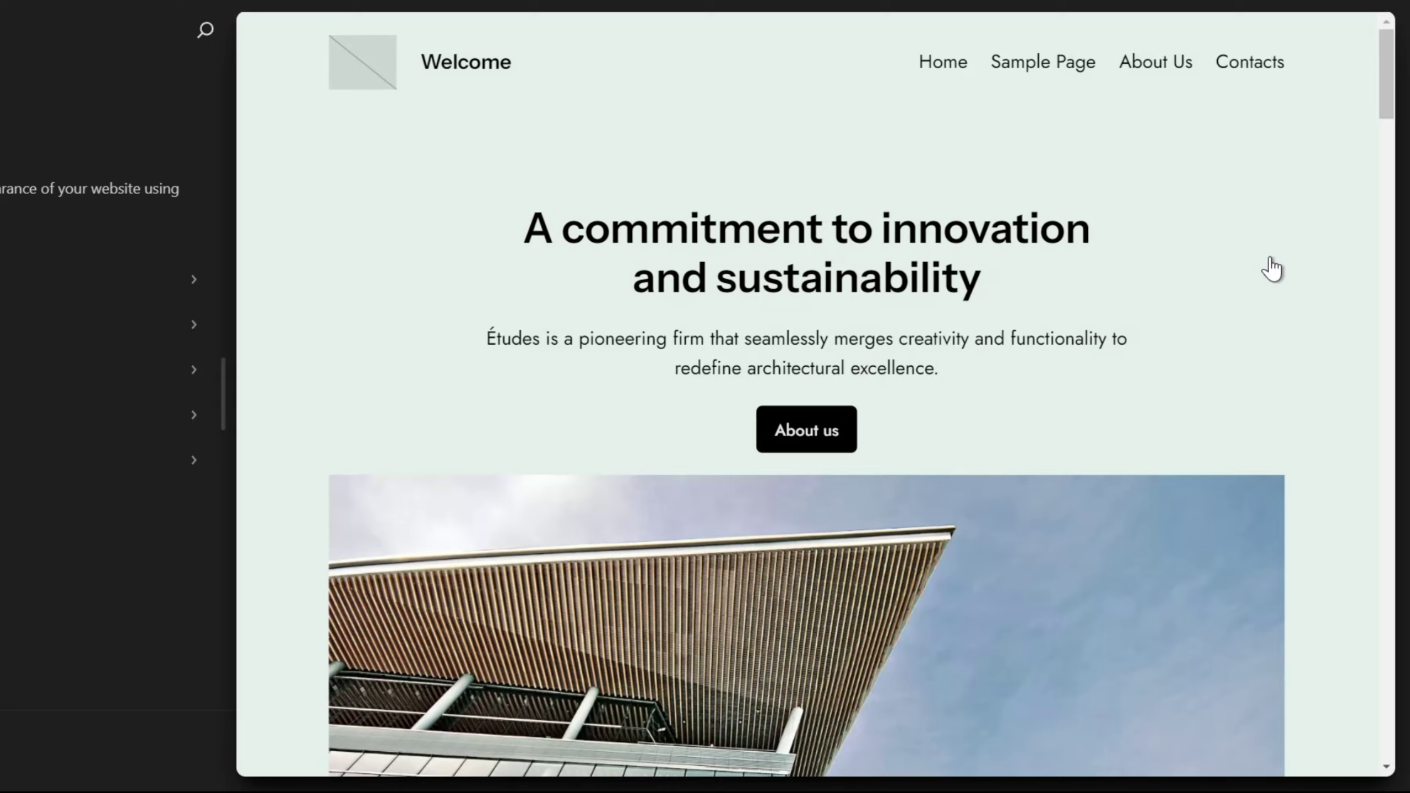
{"action": "left_click", "coordinate": [1272, 265]}
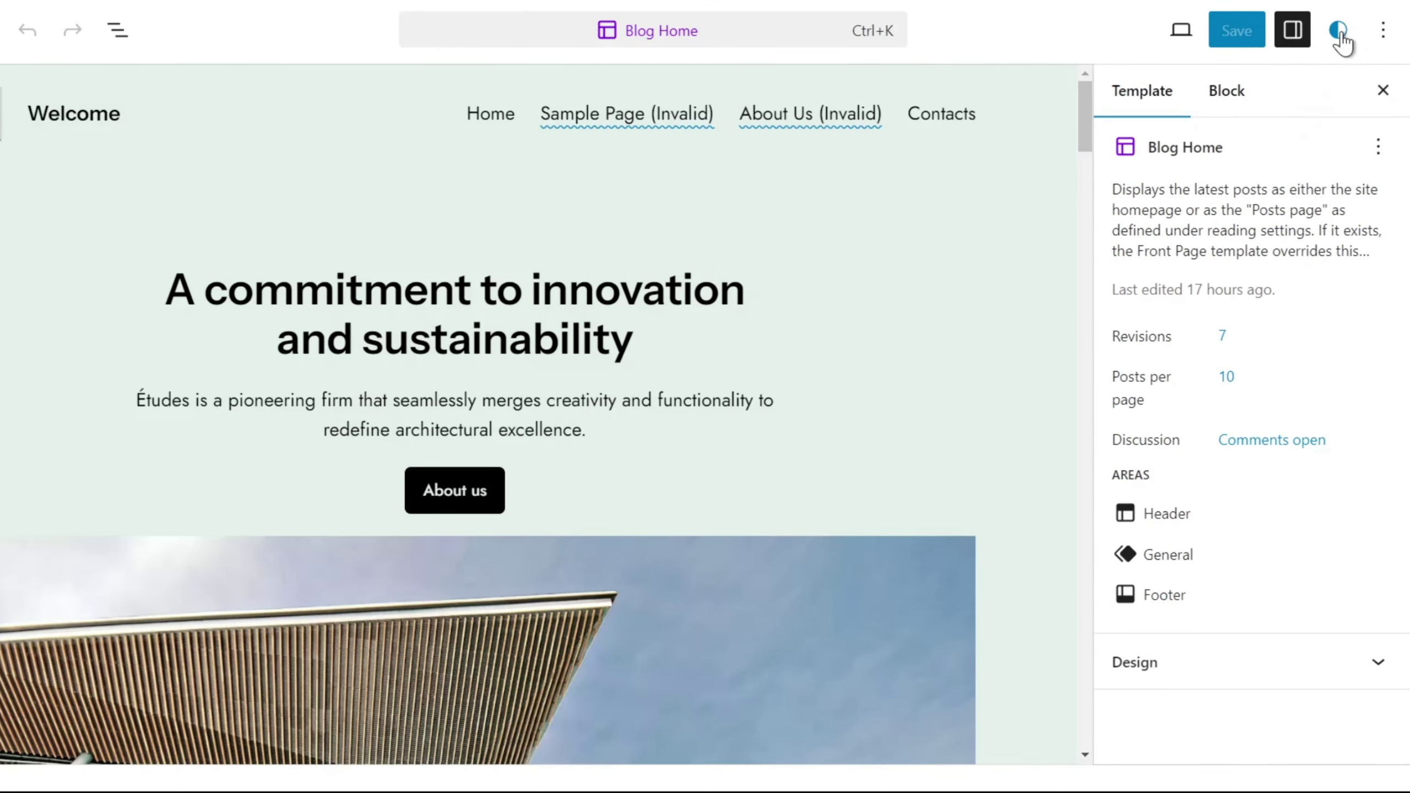
Step: Append the rule ".entry-meta .entry-date.published { display: none; }" to the site's additional CSS
{"action": "left_click", "coordinate": [1340, 32]}
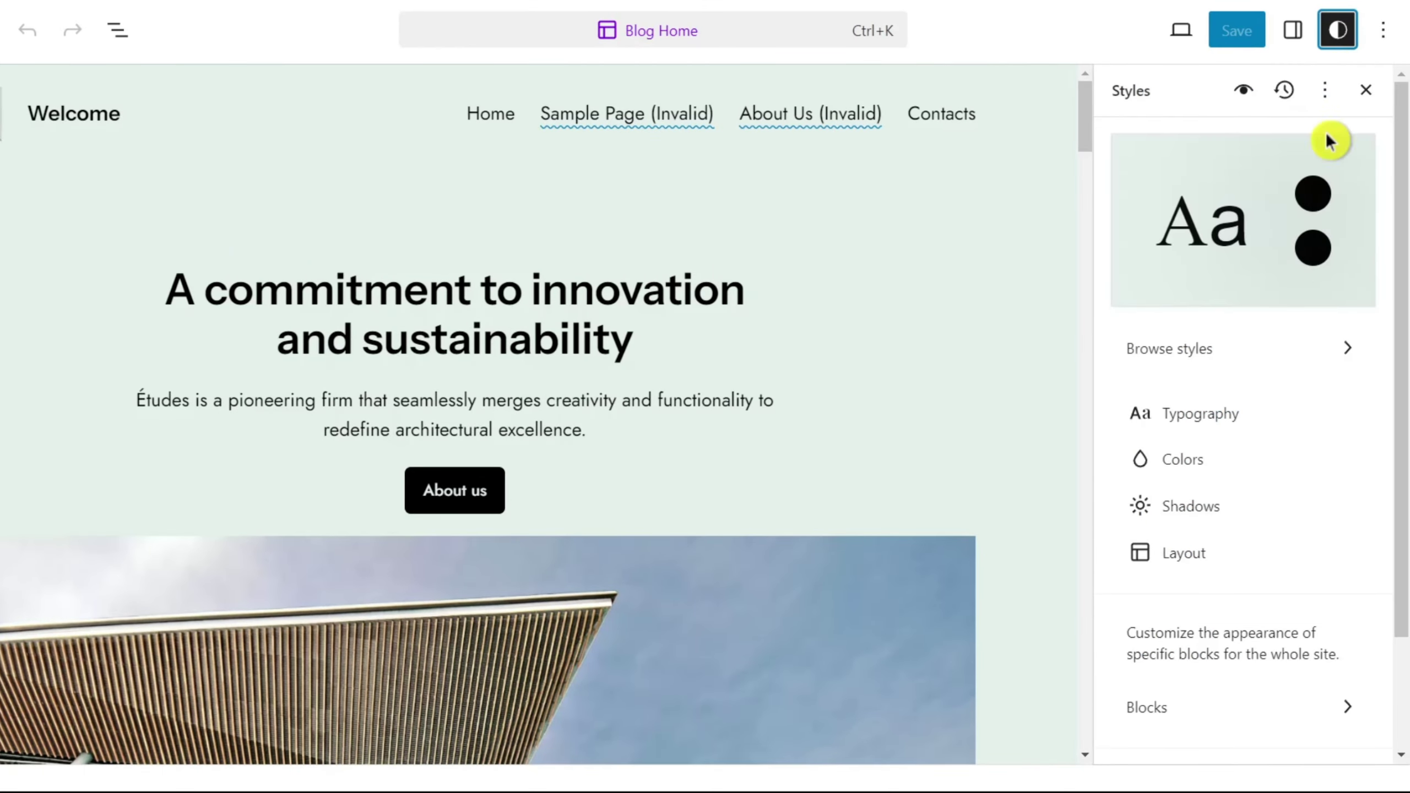
{"action": "scroll", "coordinate": [1290, 554], "scroll_direction": "down", "scroll_amount": 3}
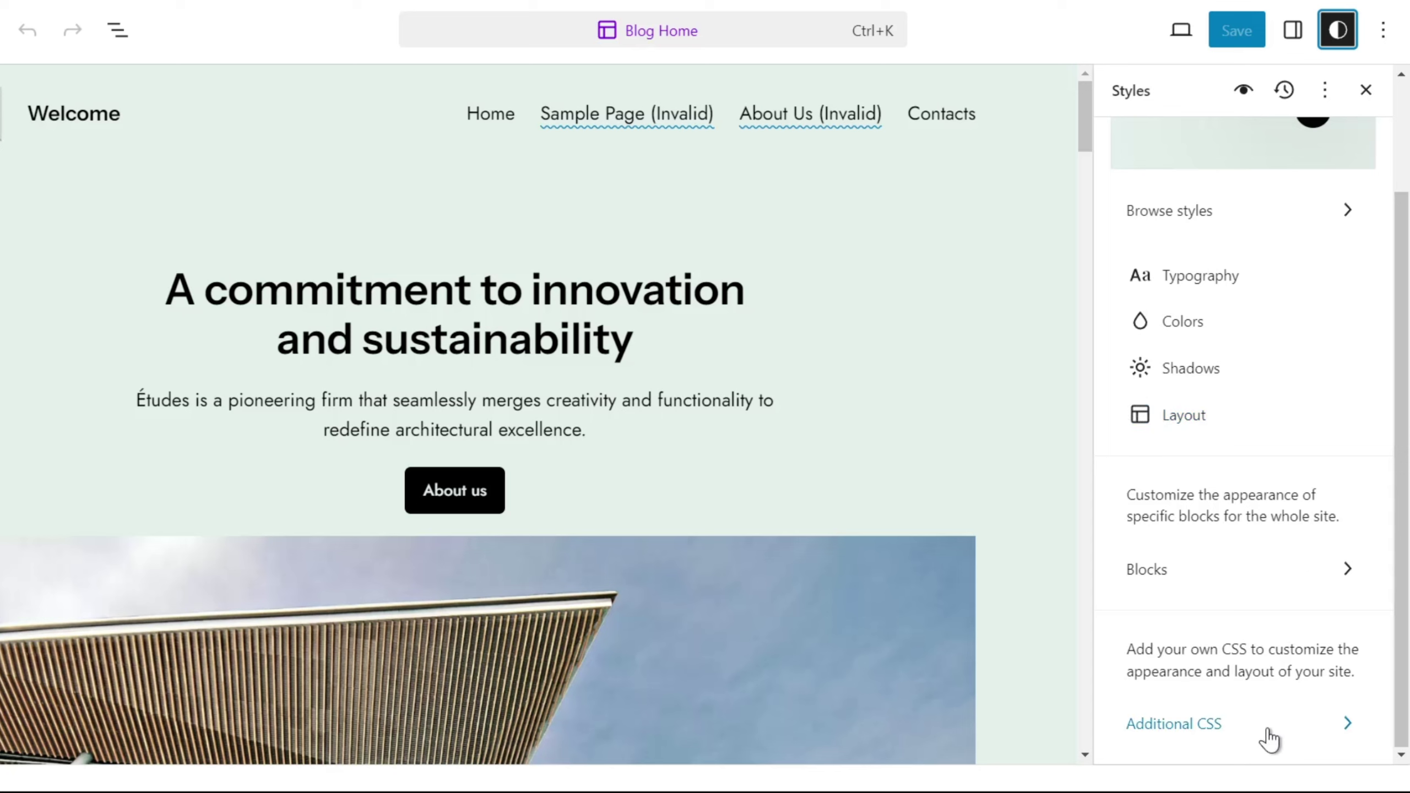
{"action": "left_click", "coordinate": [1246, 724]}
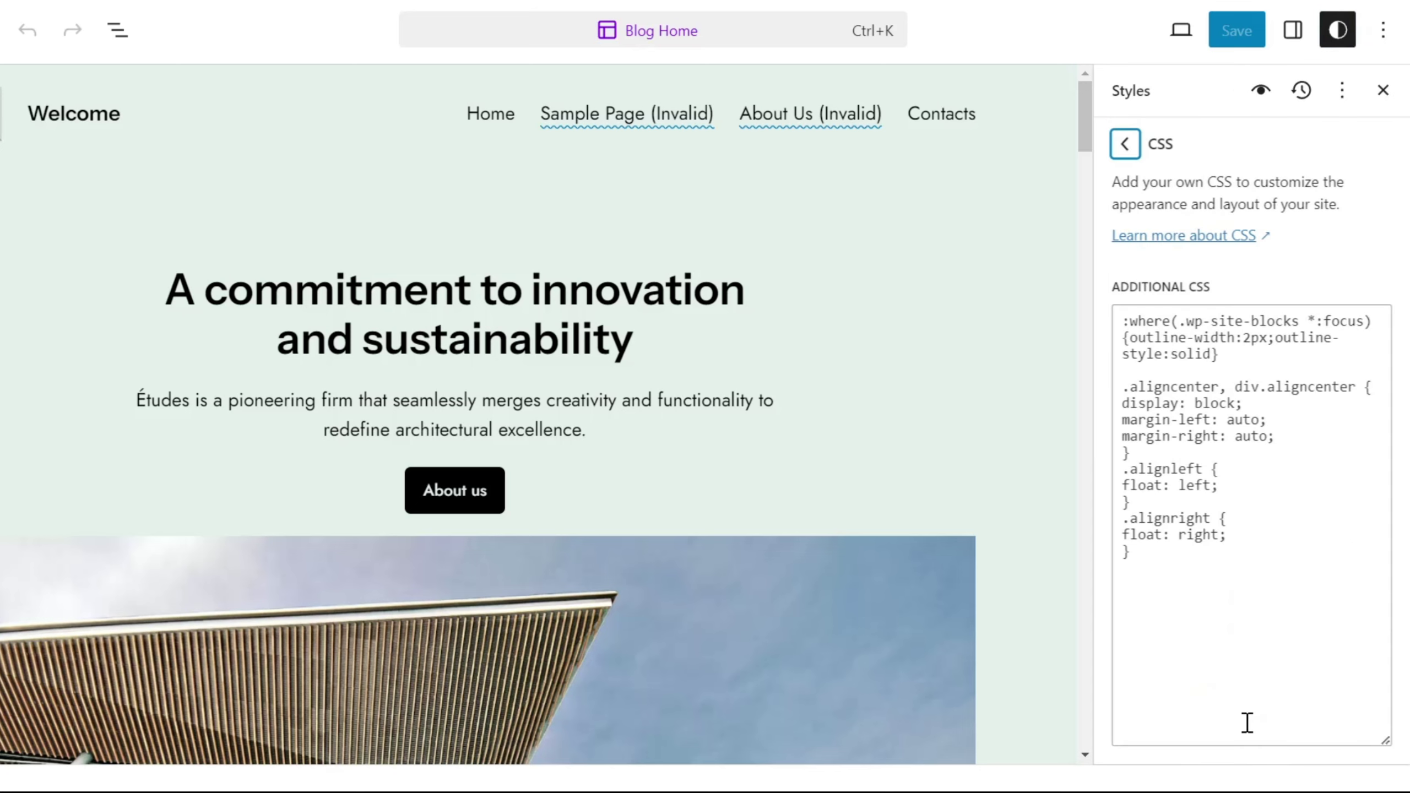
{"action": "left_click", "coordinate": [1227, 662]}
{"action": "type", "text": ".entry-meta .entry-date.published { display: none; }"}
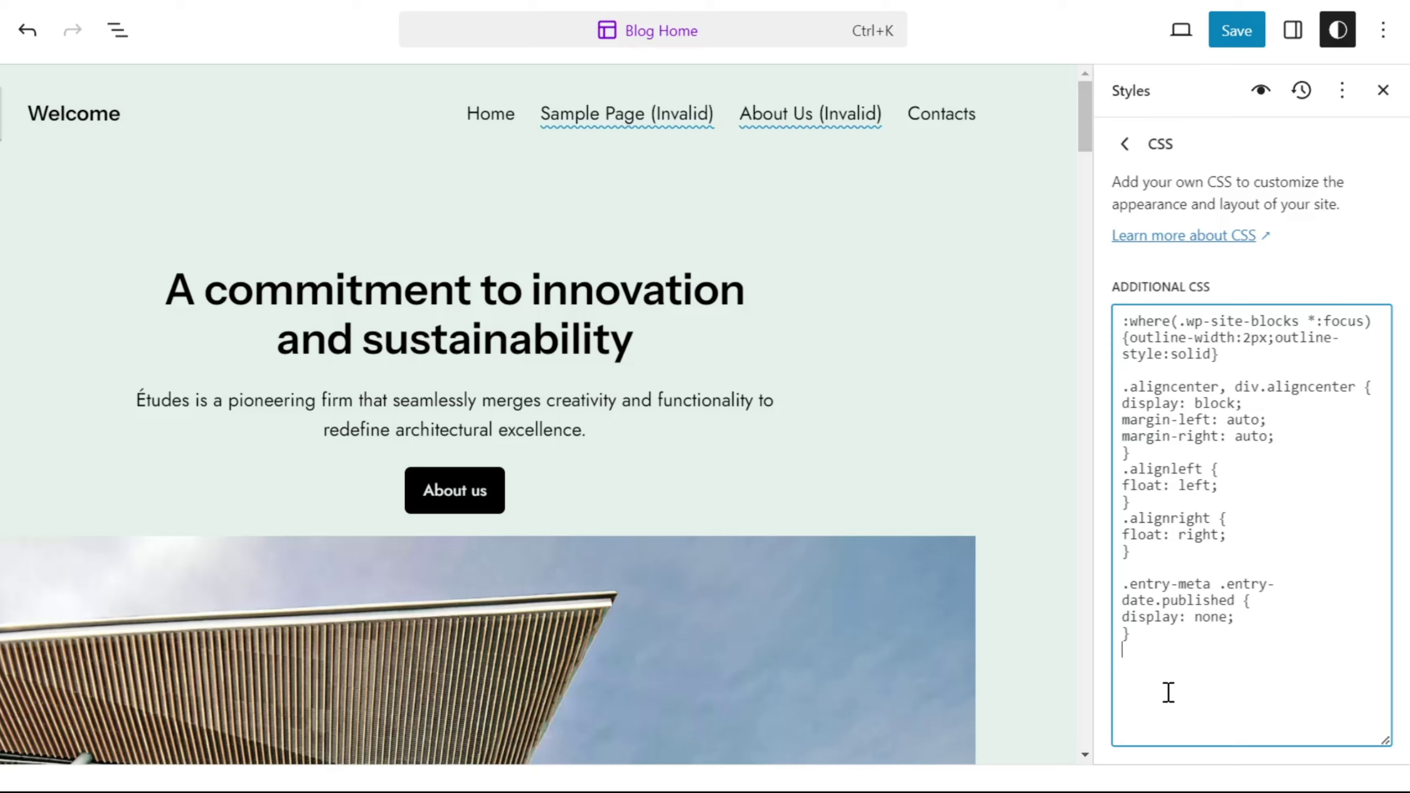
Step: Replace the published-date CSS rule with ".entry-meta { display: none; }" and save the custom styles
{"action": "left_click_drag", "start_coordinate": [1145, 651], "coordinate": [1124, 584]}
{"action": "key", "text": "BackSpace"}
{"action": "type", "text": ".entry-meta { display: none; }"}
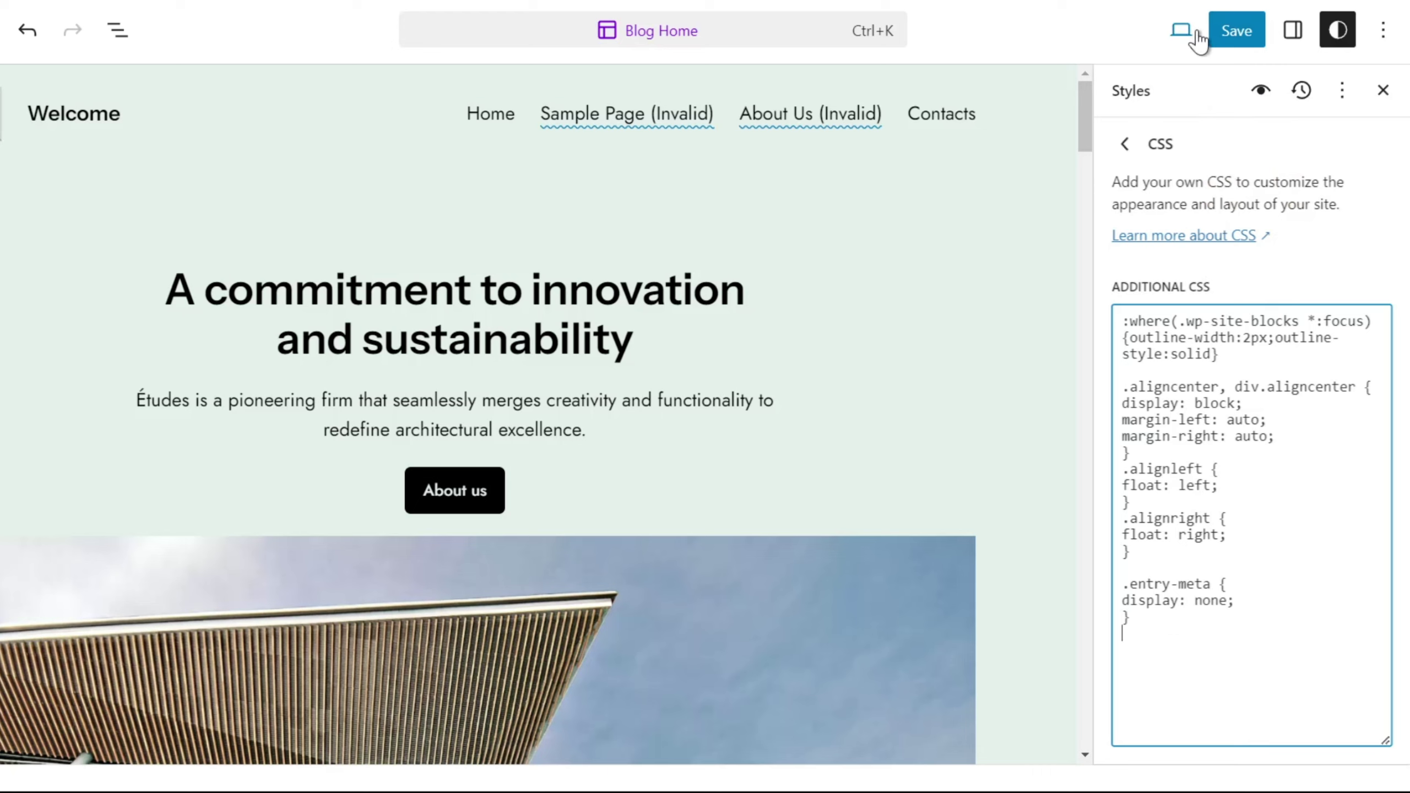
{"action": "left_click", "coordinate": [1247, 27]}
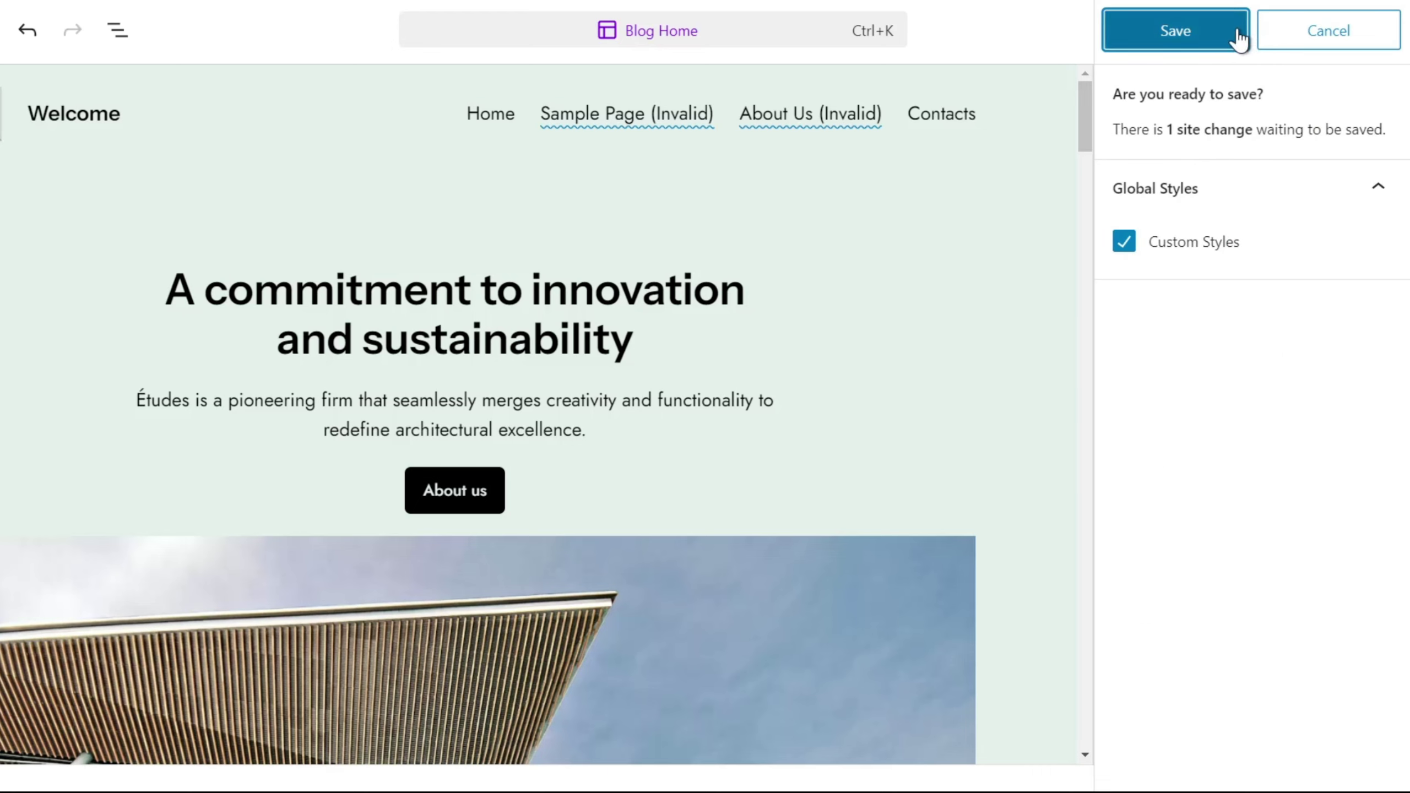
{"action": "left_click", "coordinate": [1238, 32]}
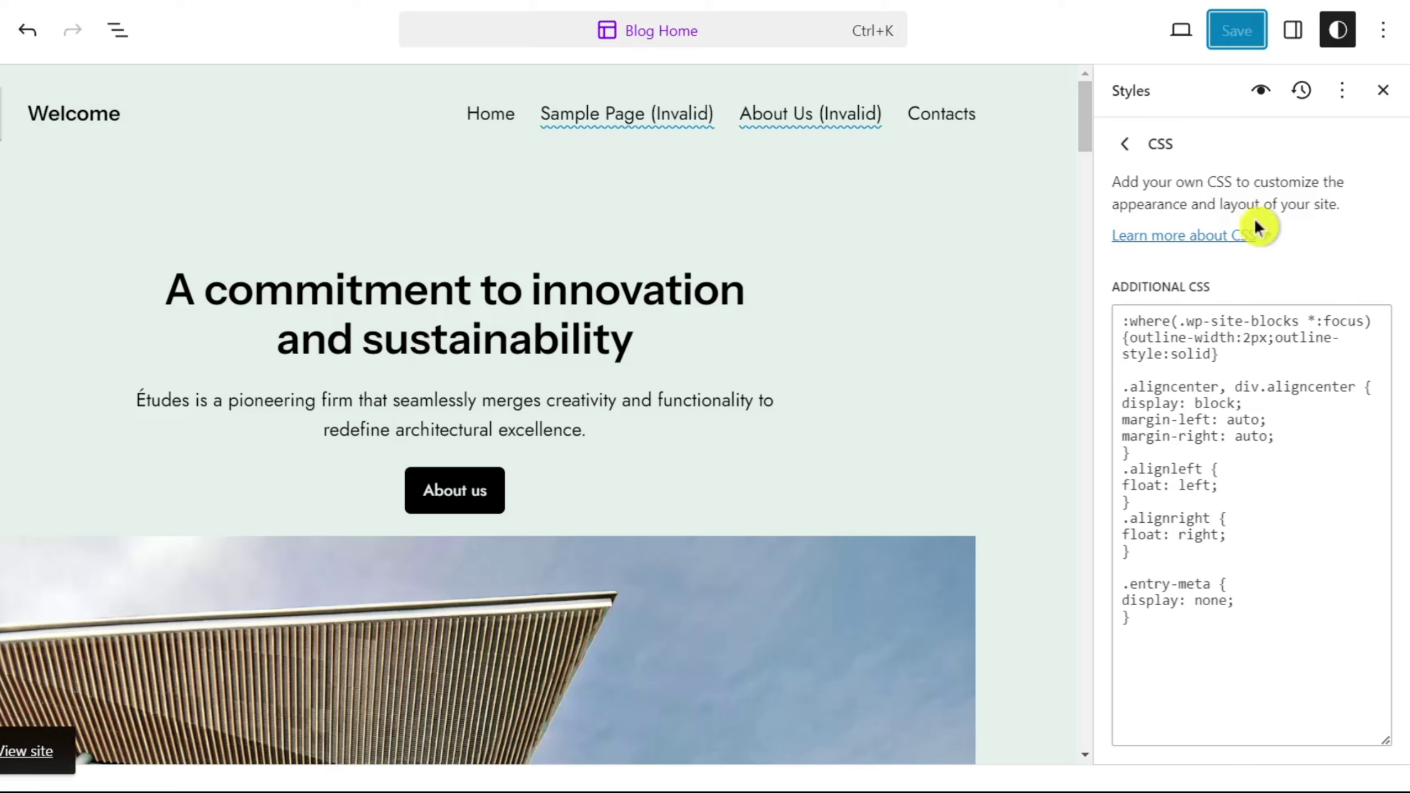
Step: Replace the .entry-meta rule with ".entry-meta .entry-date.published { display: none !important; }" in the additional CSS and close the styles
{"action": "left_click", "coordinate": [1200, 658]}
{"action": "key", "text": "ctrl+a"}
{"action": "type", "text": ":where(.wp-site-blocks *:focus){outline-width:2px;outline-style:solid}  .aligncenter, div.aligncenter { display: block; margin-left: auto; margin-right: auto; } .alignleft { float: left; } .alignright { float: right; }  .entry-meta .entry-date.published { display: none !important; }"}
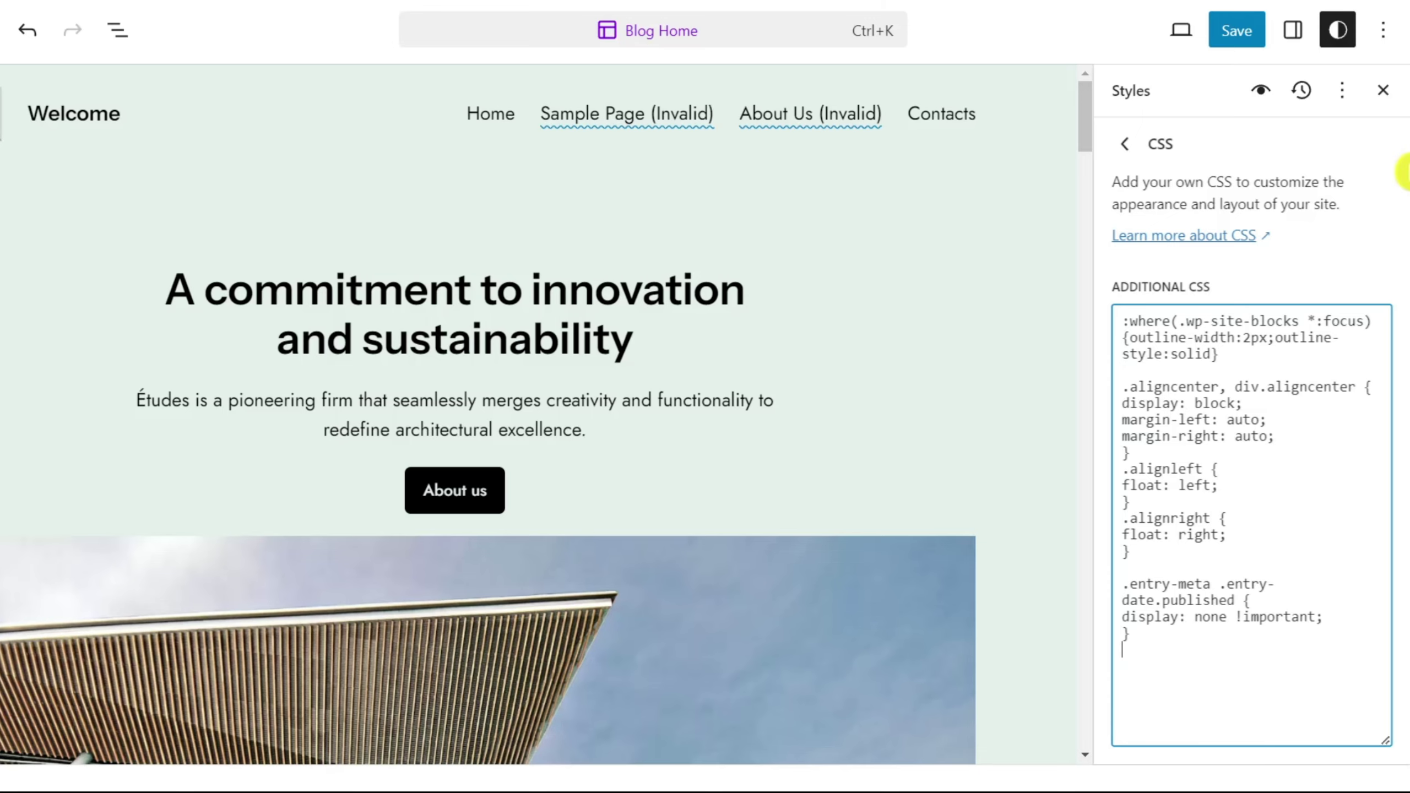
{"action": "left_click", "coordinate": [1383, 90]}
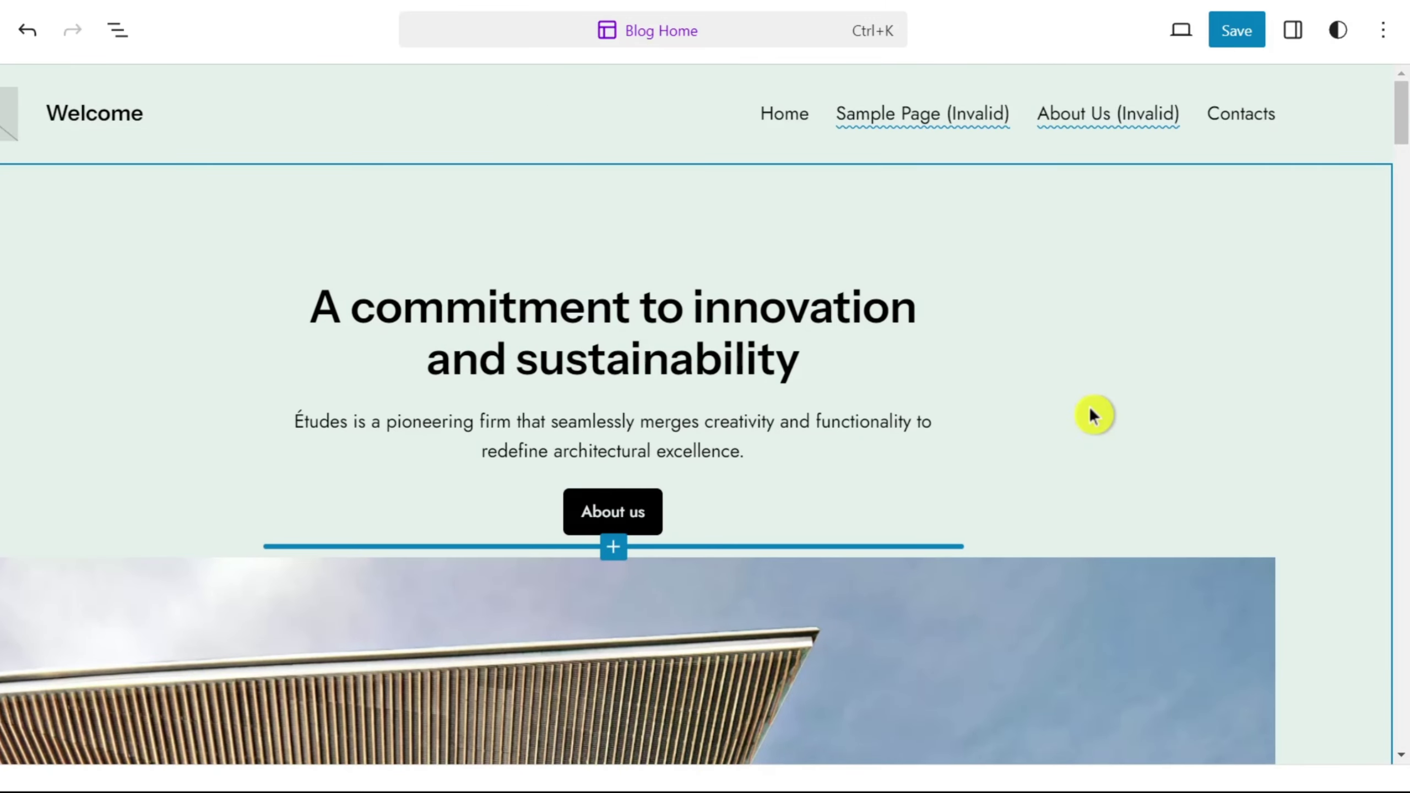
Step: Turn off the post date display for the Latest Posts block
{"action": "scroll", "coordinate": [1089, 406], "scroll_direction": "down", "scroll_amount": 10}
{"action": "left_click", "coordinate": [326, 453]}
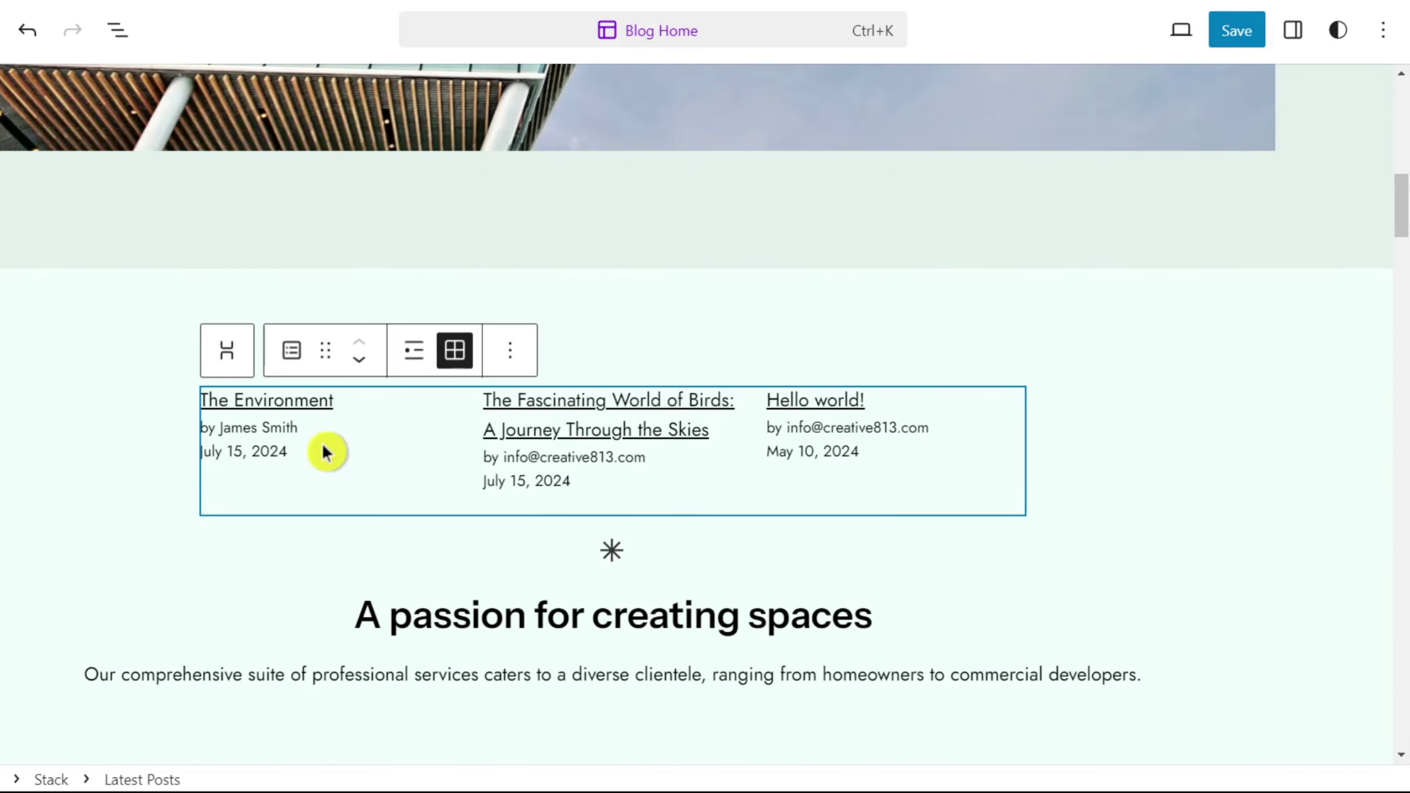
{"action": "left_click", "coordinate": [1292, 44]}
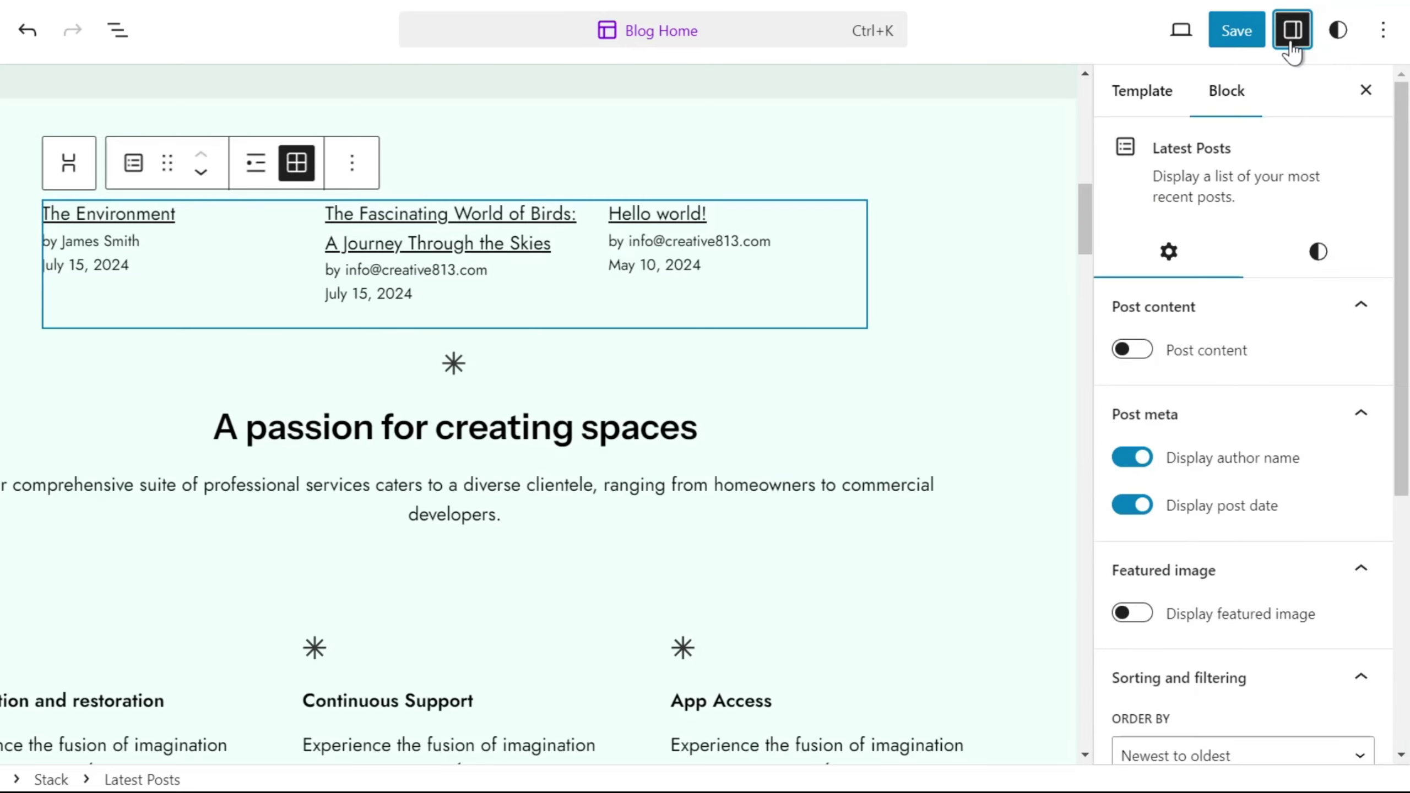
{"action": "left_click", "coordinate": [1135, 517]}
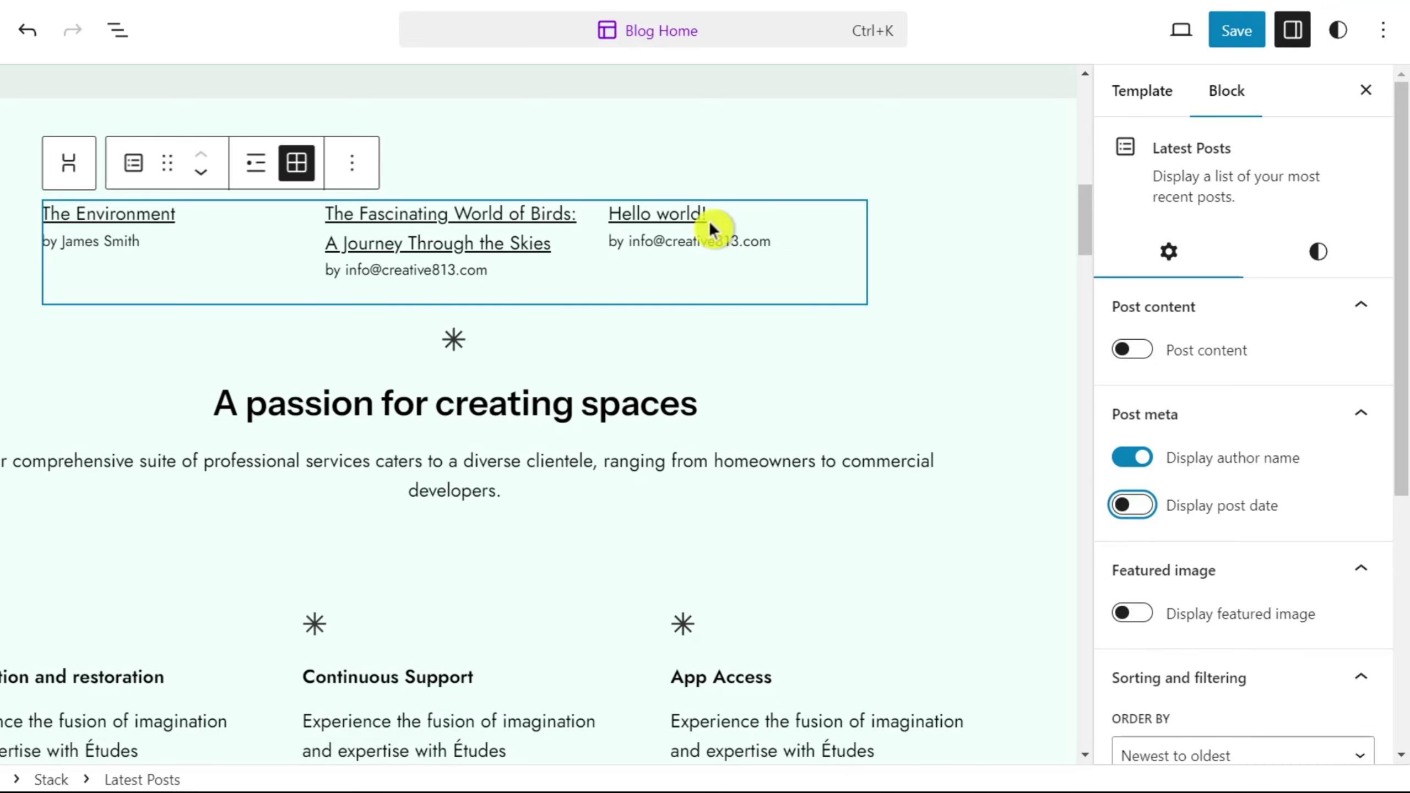
Step: Delete the date paragraph block from the Environment post's meta in the Watch, Read, Listen list
{"action": "scroll", "coordinate": [934, 593], "scroll_direction": "down", "scroll_amount": 10}
{"action": "scroll", "coordinate": [934, 593], "scroll_direction": "down", "scroll_amount": 5}
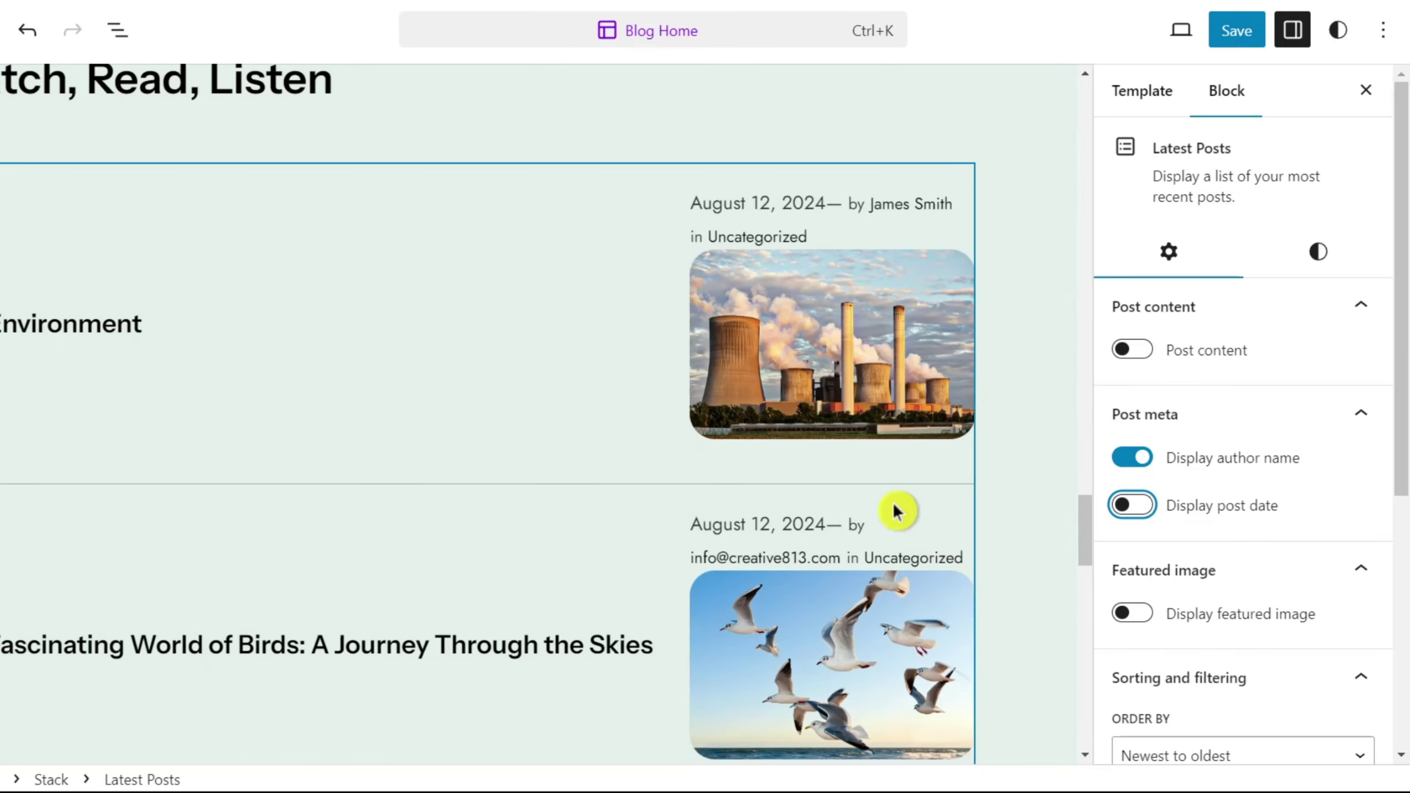
{"action": "left_click", "coordinate": [825, 203]}
{"action": "left_click_drag", "start_coordinate": [824, 202], "coordinate": [690, 203]}
{"action": "left_click", "coordinate": [1064, 152]}
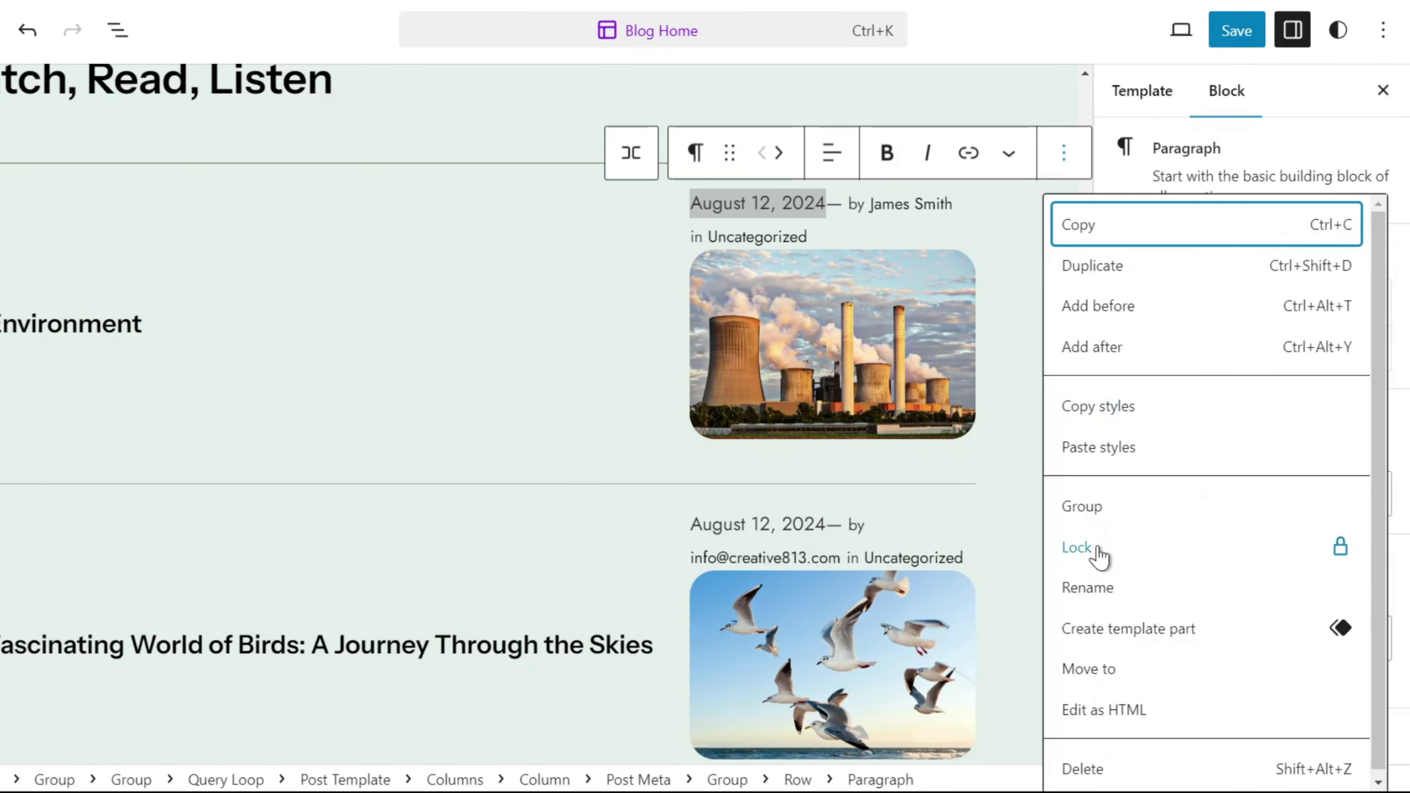
{"action": "scroll", "coordinate": [1105, 758], "scroll_direction": "down", "scroll_amount": 1}
{"action": "left_click", "coordinate": [1105, 771]}
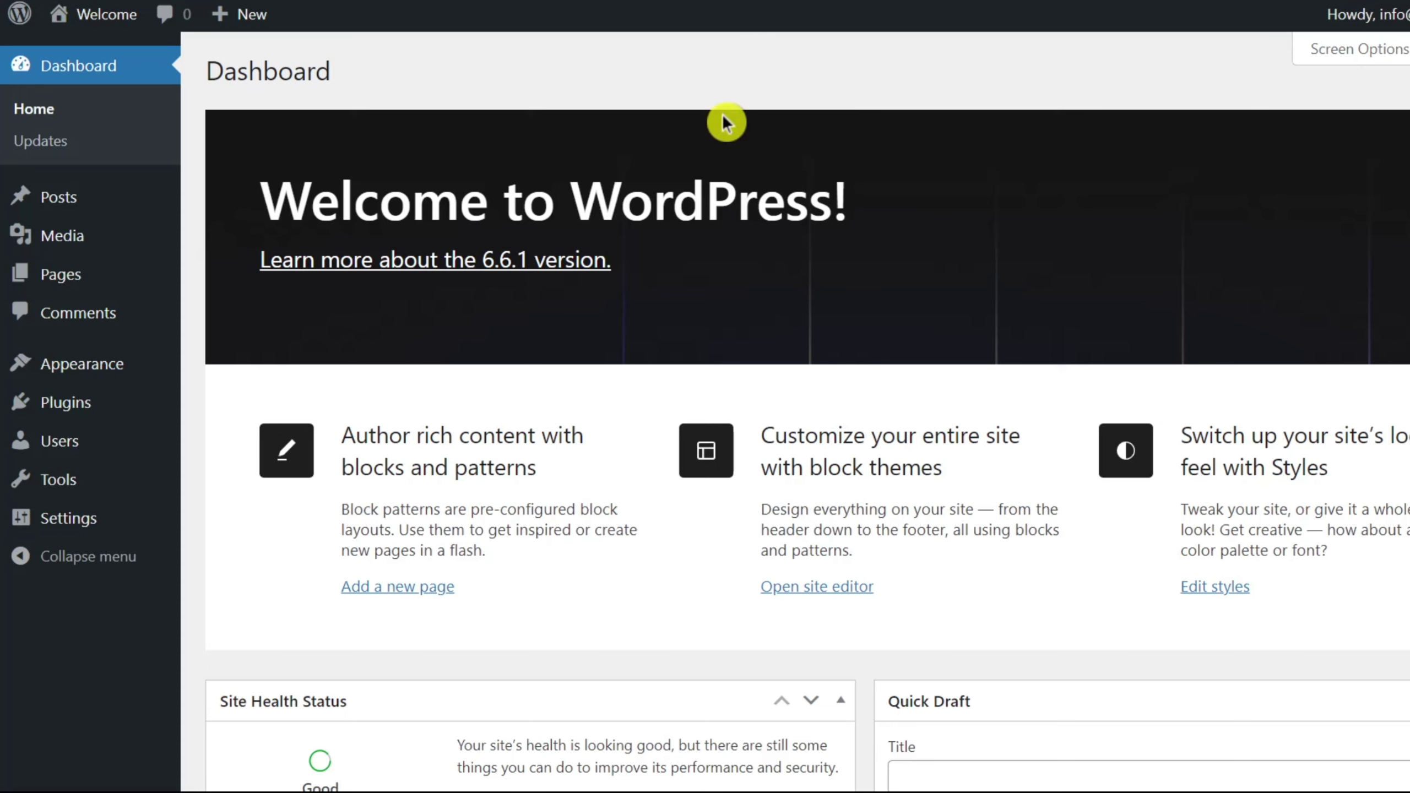
Step: Open the Theme File Editor and expand the patterns folder of the Twenty Twenty-Four theme to look through its files
{"action": "mouse_move", "coordinate": [59, 494]}
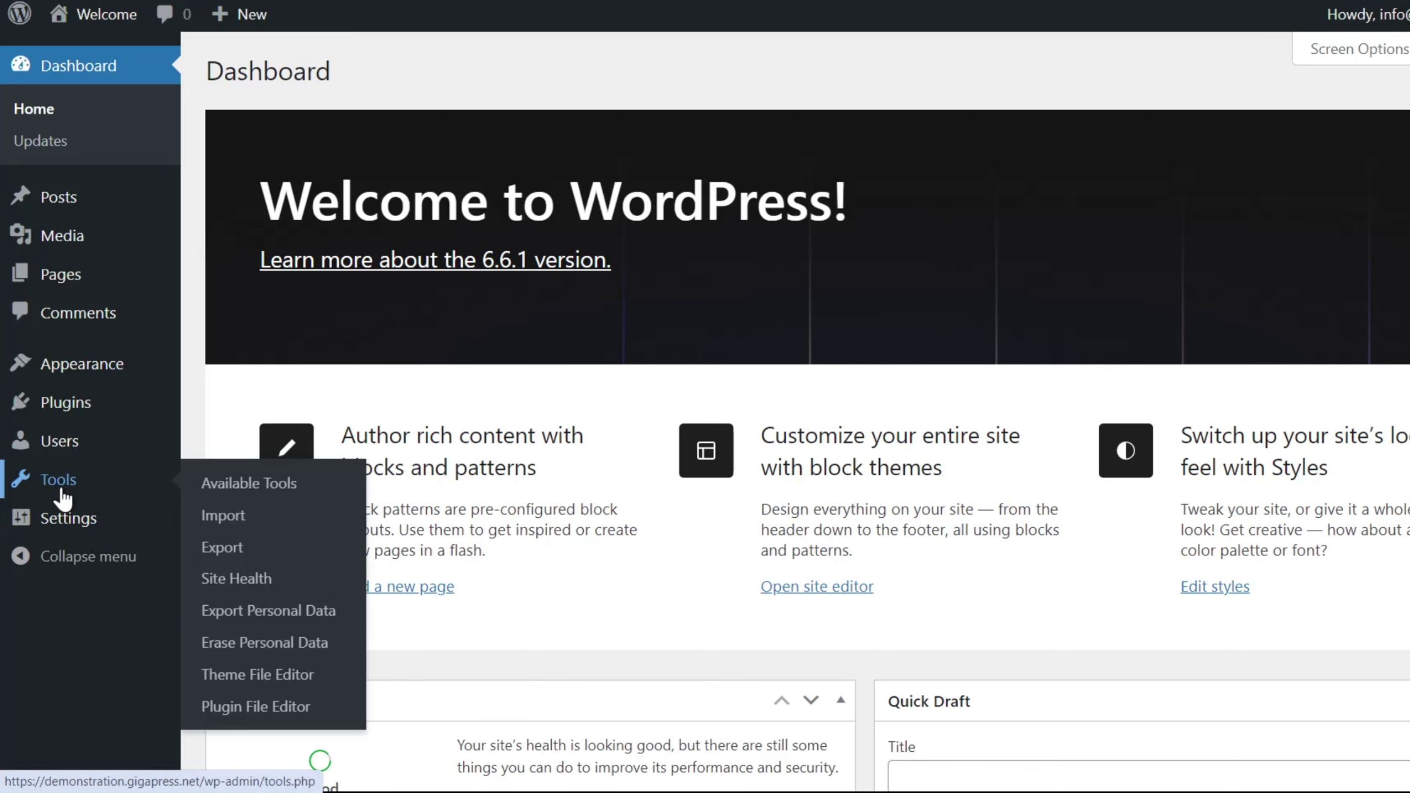
{"action": "left_click", "coordinate": [257, 686]}
{"action": "left_click", "coordinate": [1212, 486]}
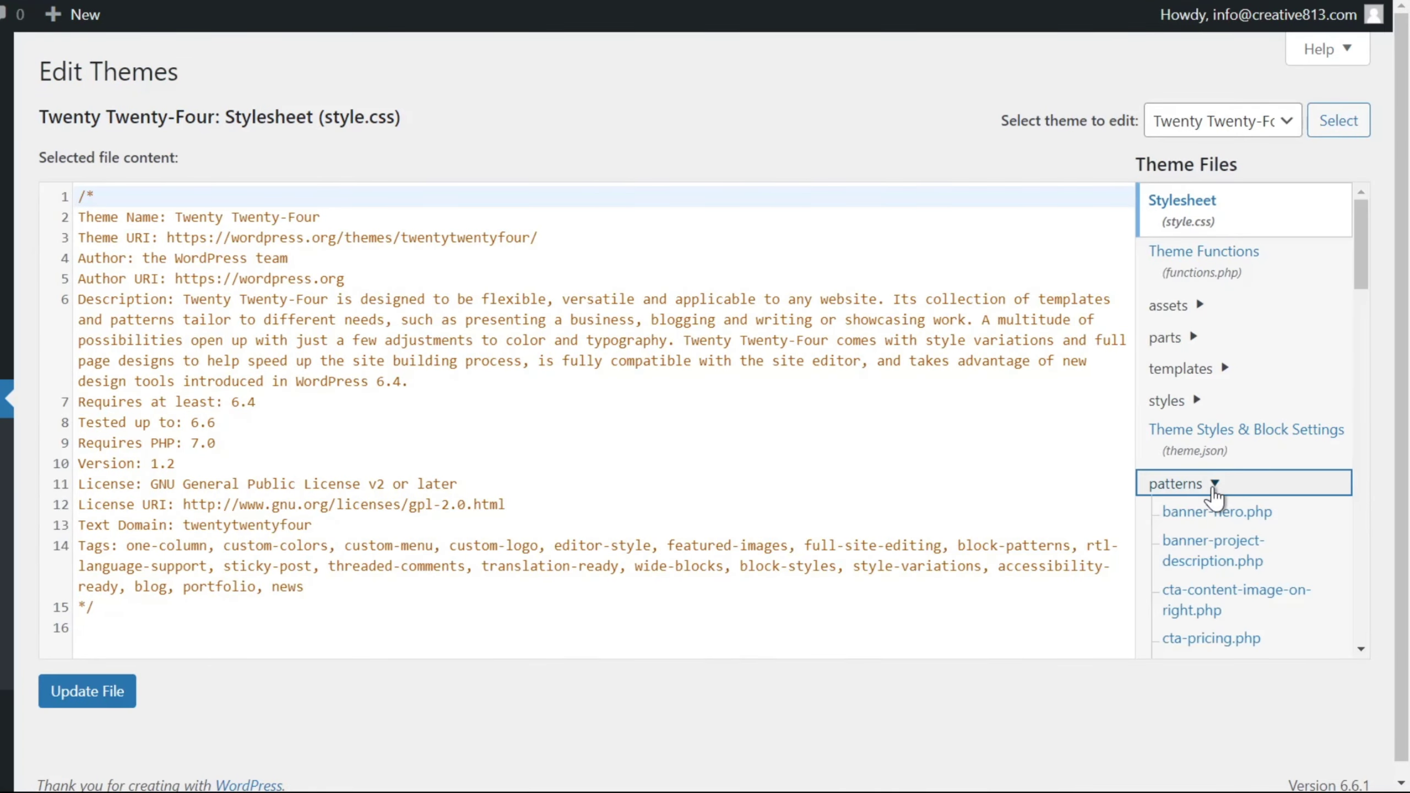
{"action": "scroll", "coordinate": [1255, 594], "scroll_direction": "down", "scroll_amount": 5}
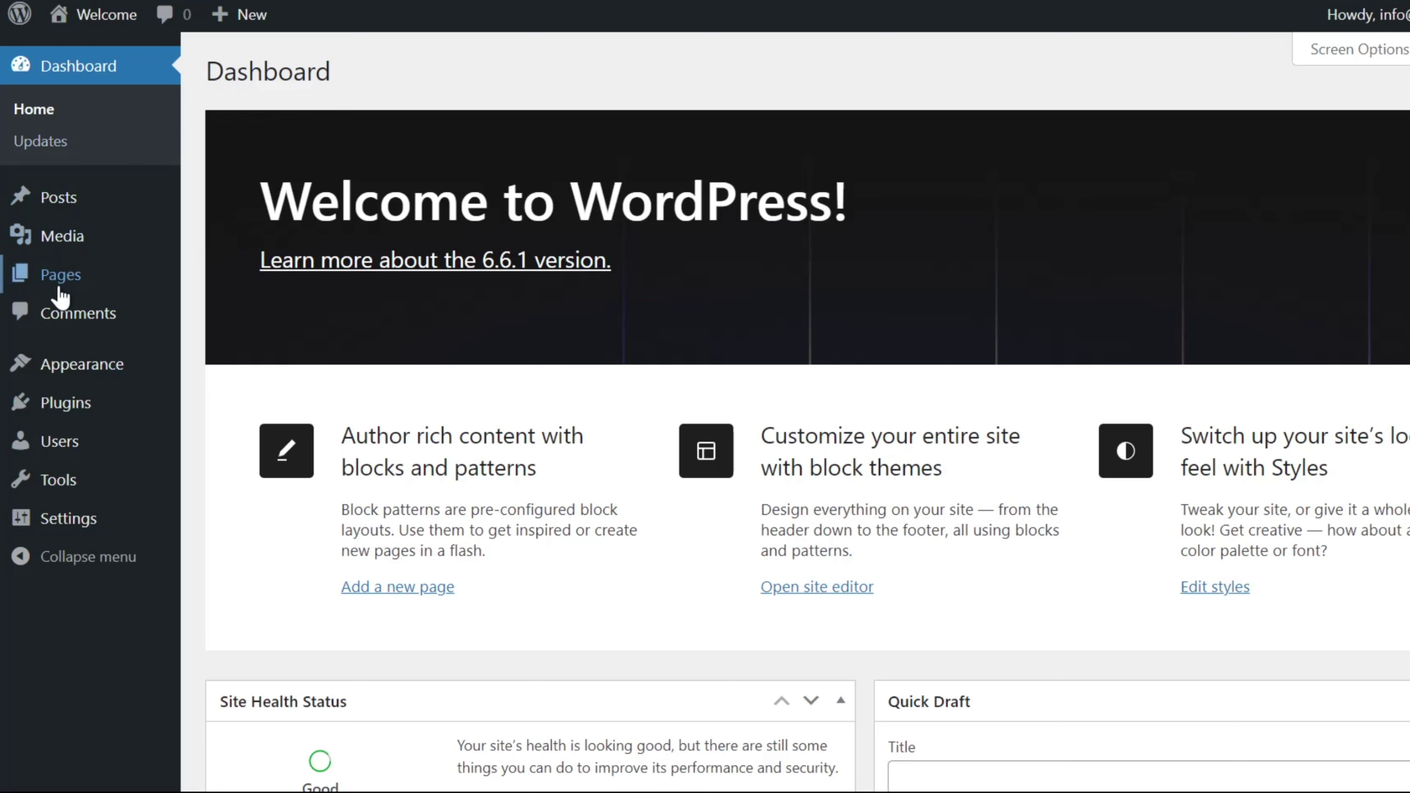
Step: Search the plugin directory for "wp meta and date remover", then install and activate WP Meta and Date Remover
{"action": "mouse_move", "coordinate": [69, 407]}
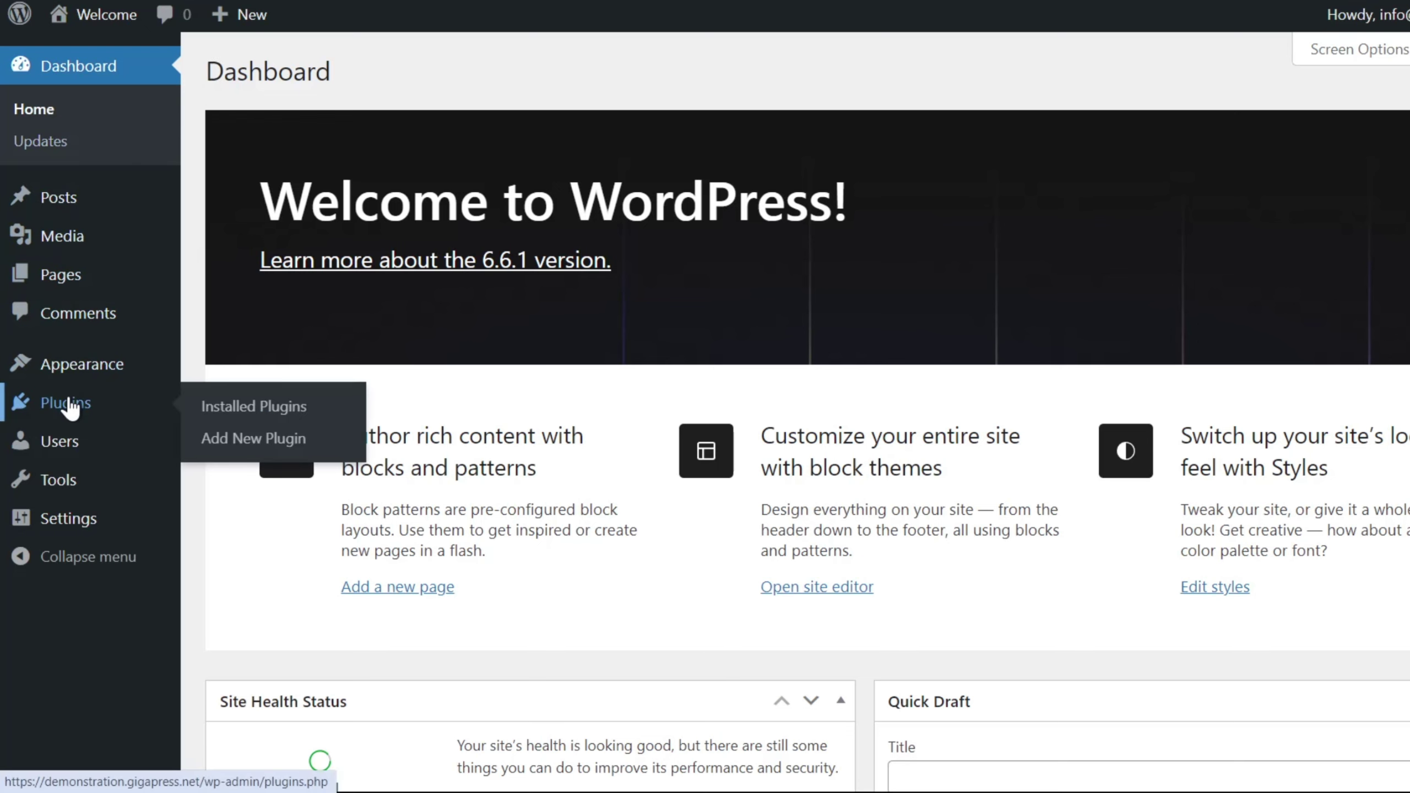
{"action": "left_click", "coordinate": [253, 438]}
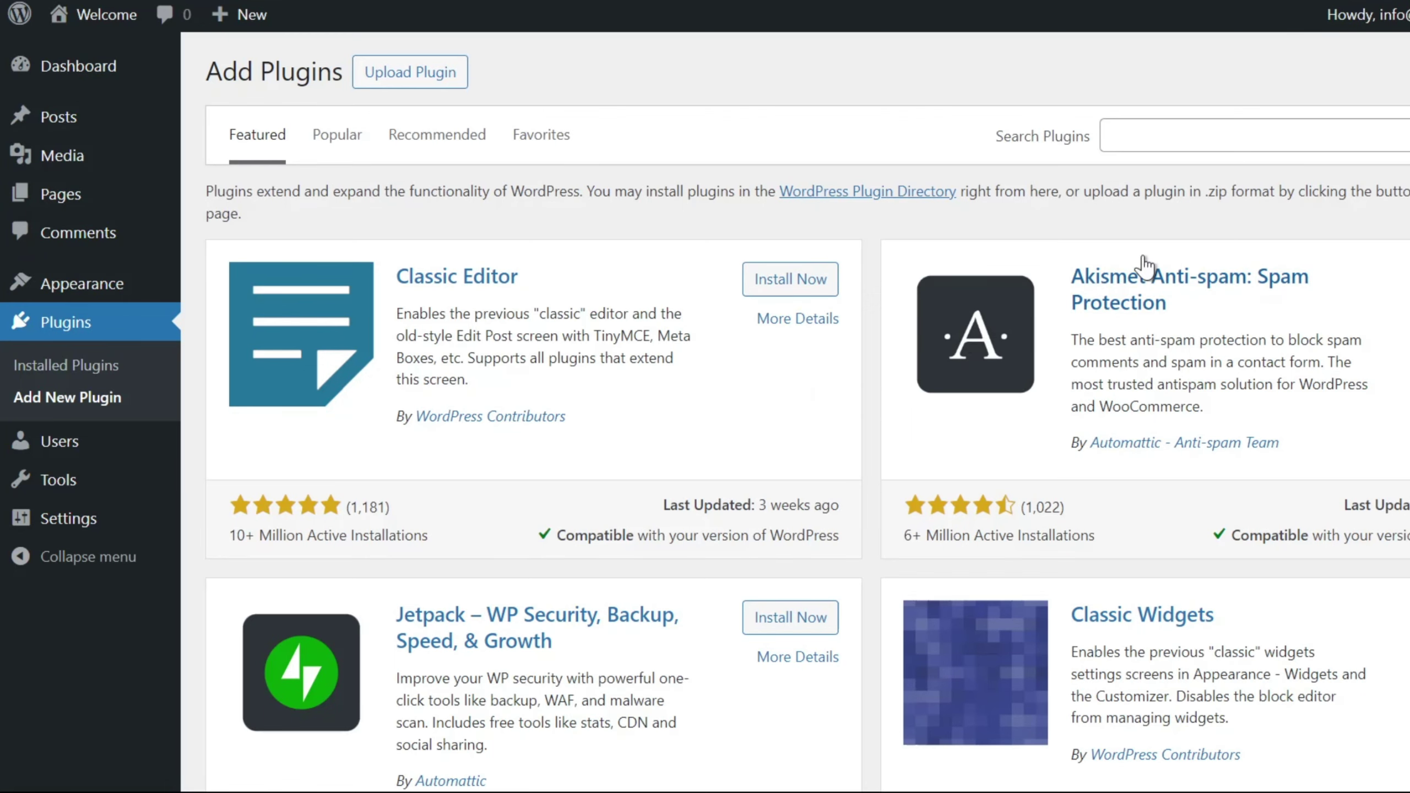
{"action": "left_click", "coordinate": [1219, 129]}
{"action": "type", "text": "wp meta and date remover"}
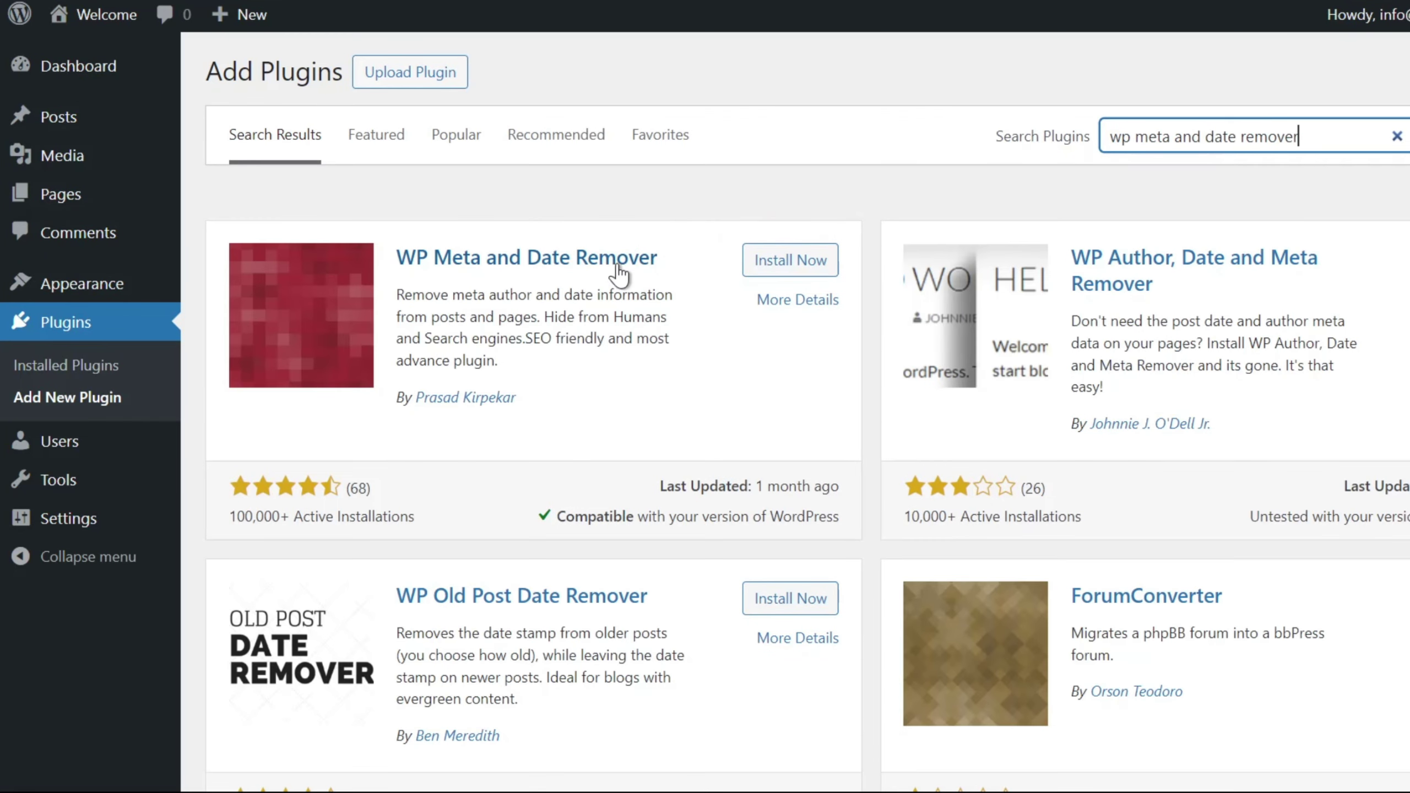
{"action": "left_click", "coordinate": [785, 262]}
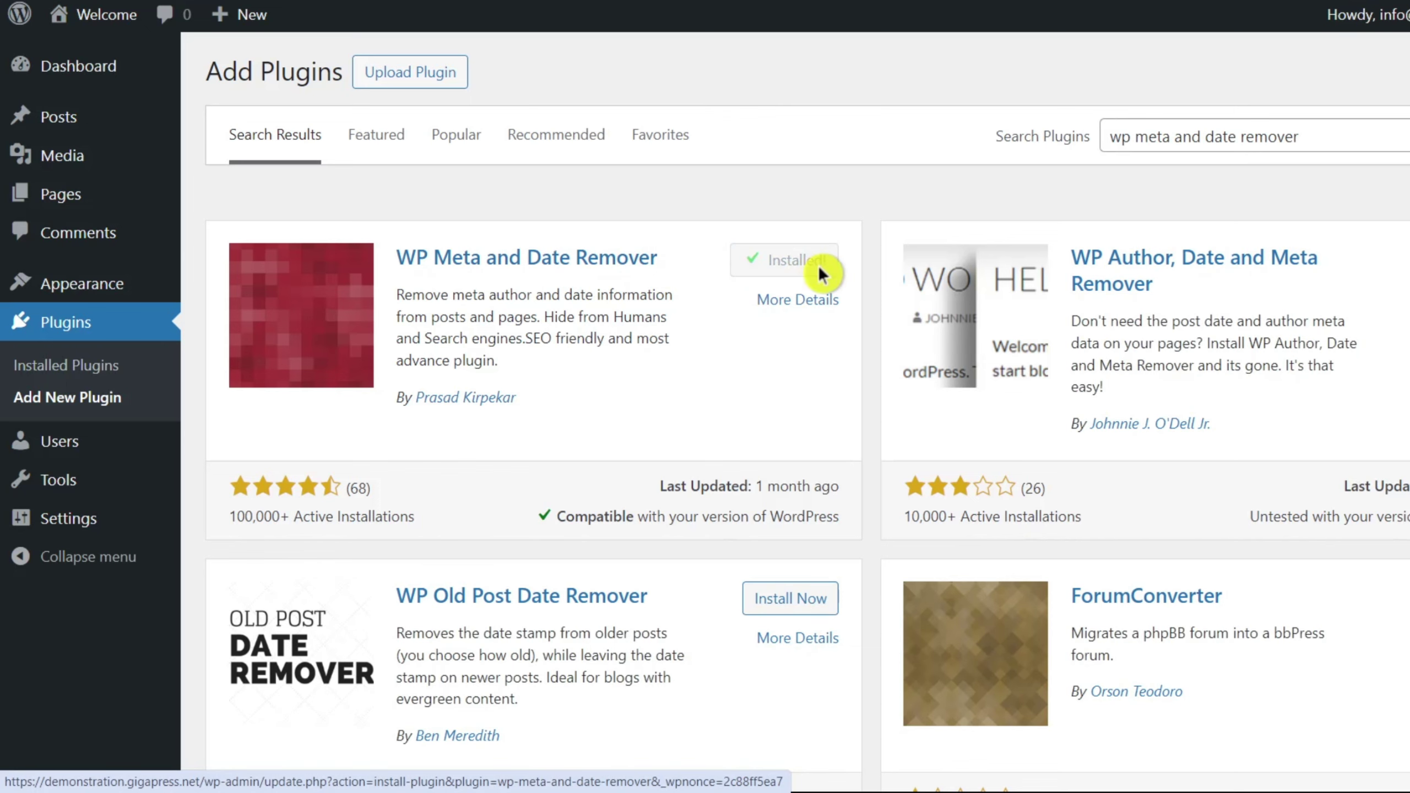
{"action": "left_click", "coordinate": [804, 261]}
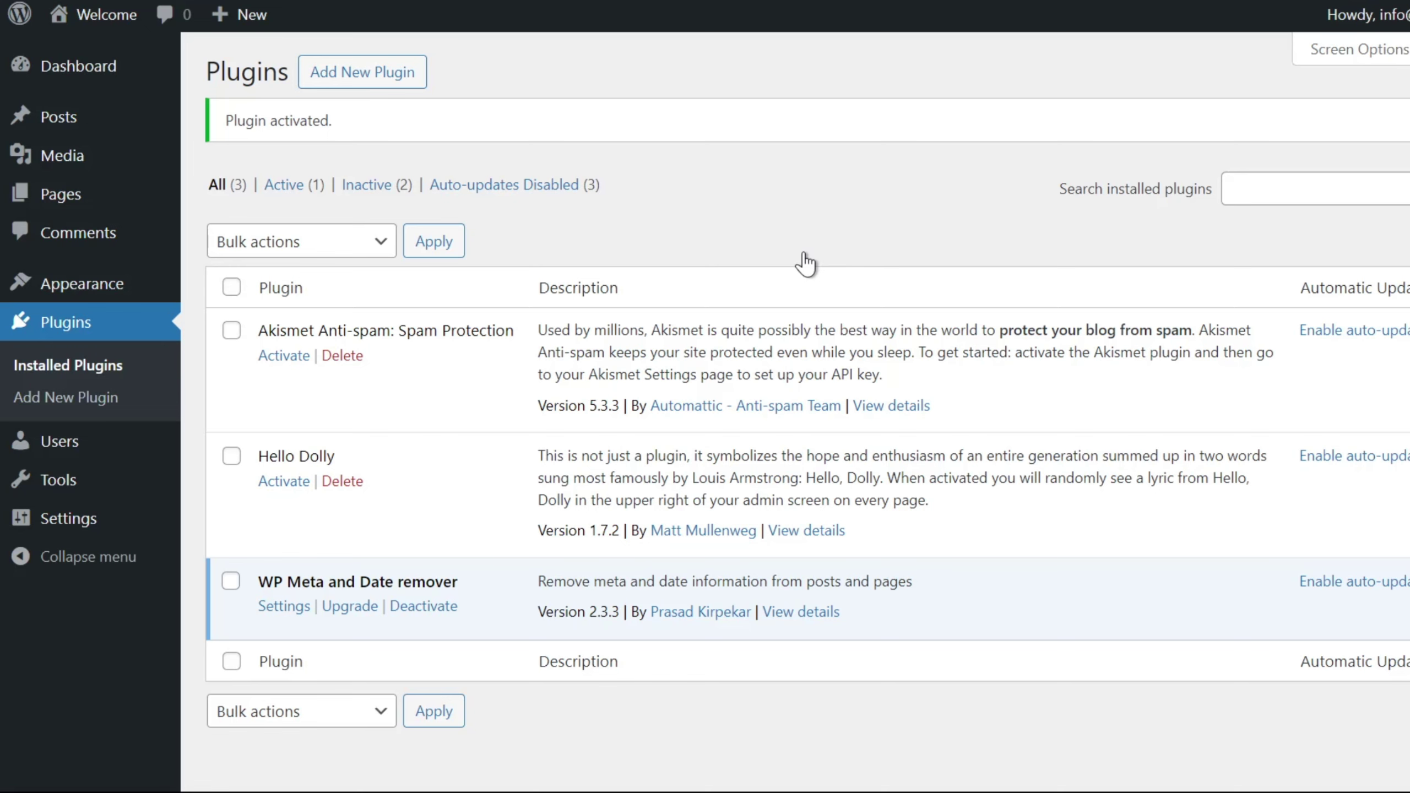
Step: Open the WP Meta and Date Remover settings and review its Primary Settings
{"action": "mouse_move", "coordinate": [77, 517]}
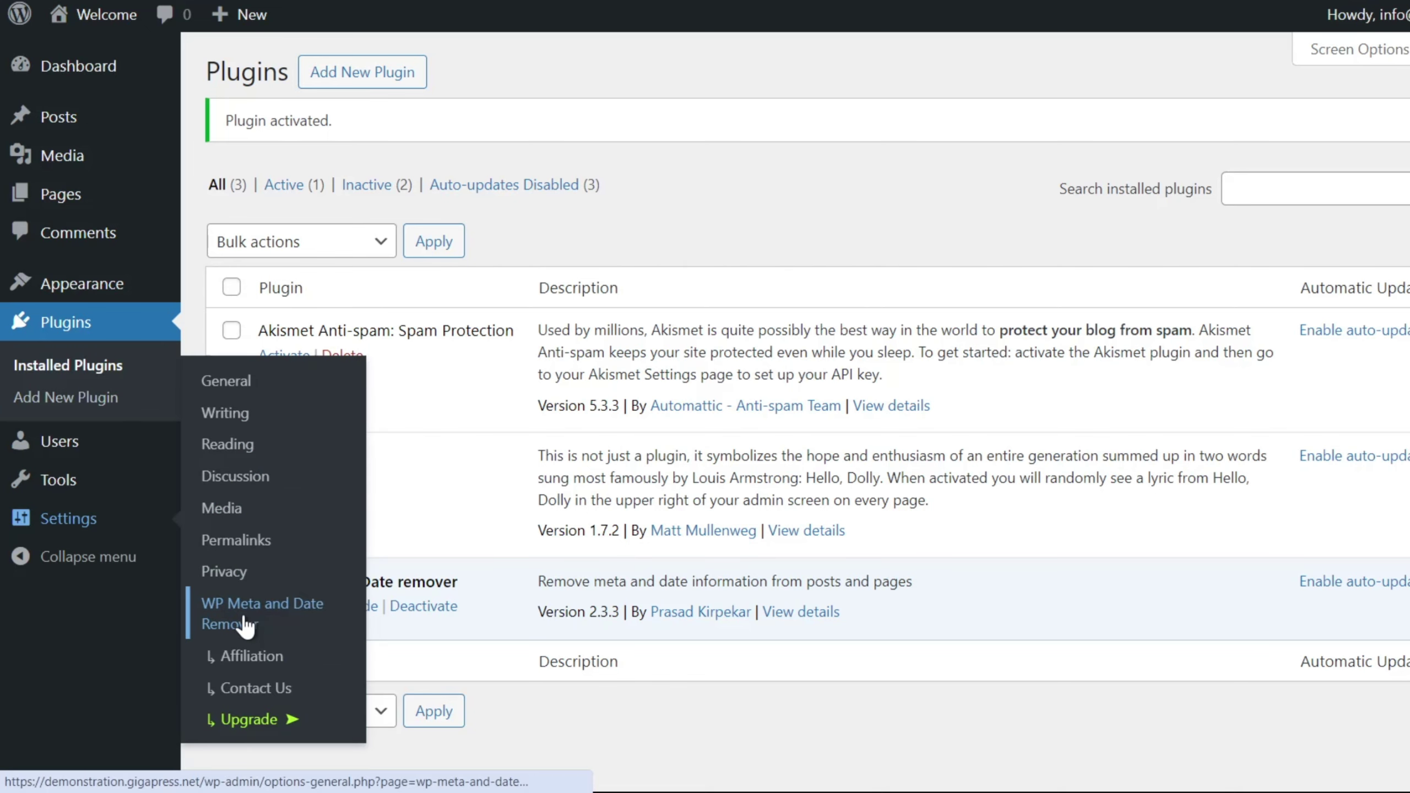
{"action": "left_click", "coordinate": [244, 625]}
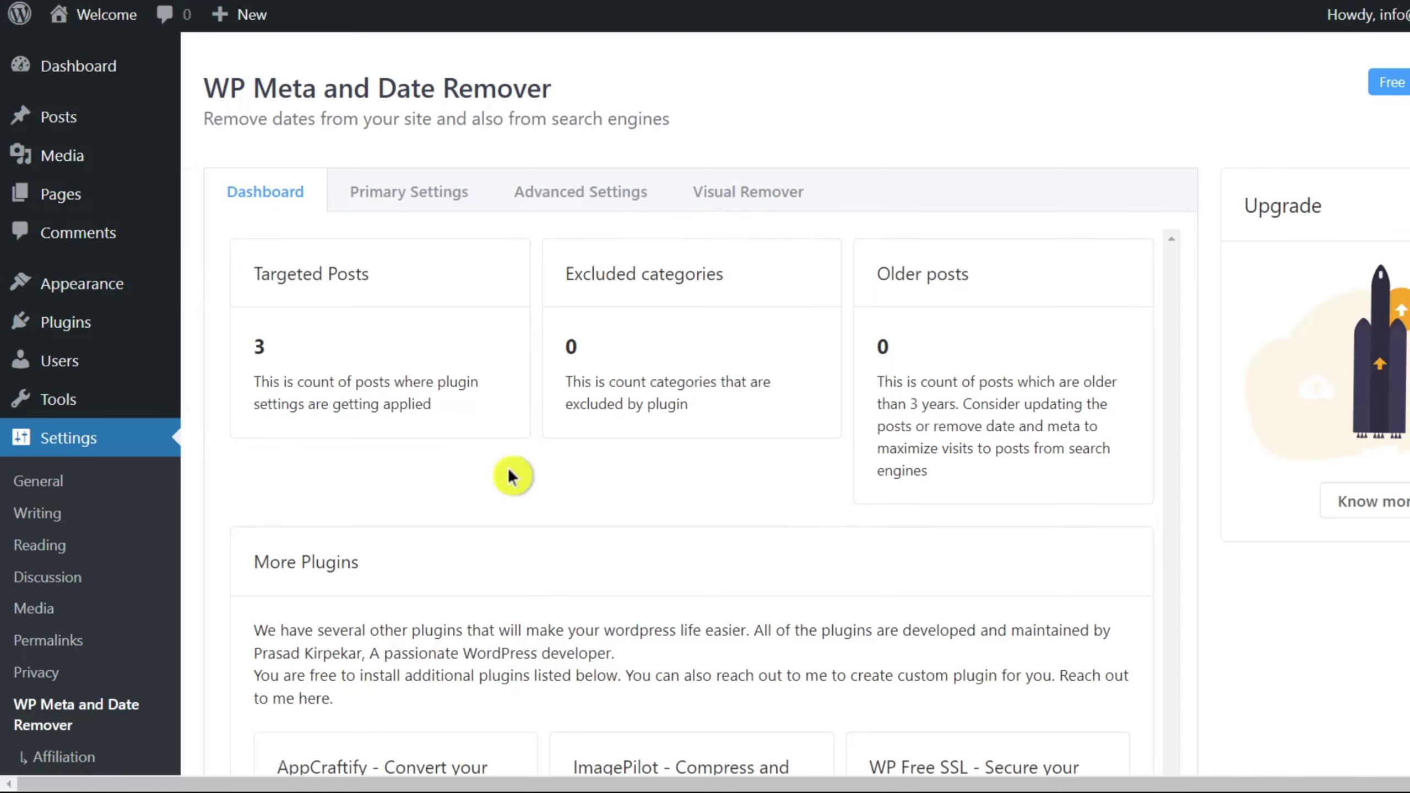
{"action": "left_click", "coordinate": [410, 196]}
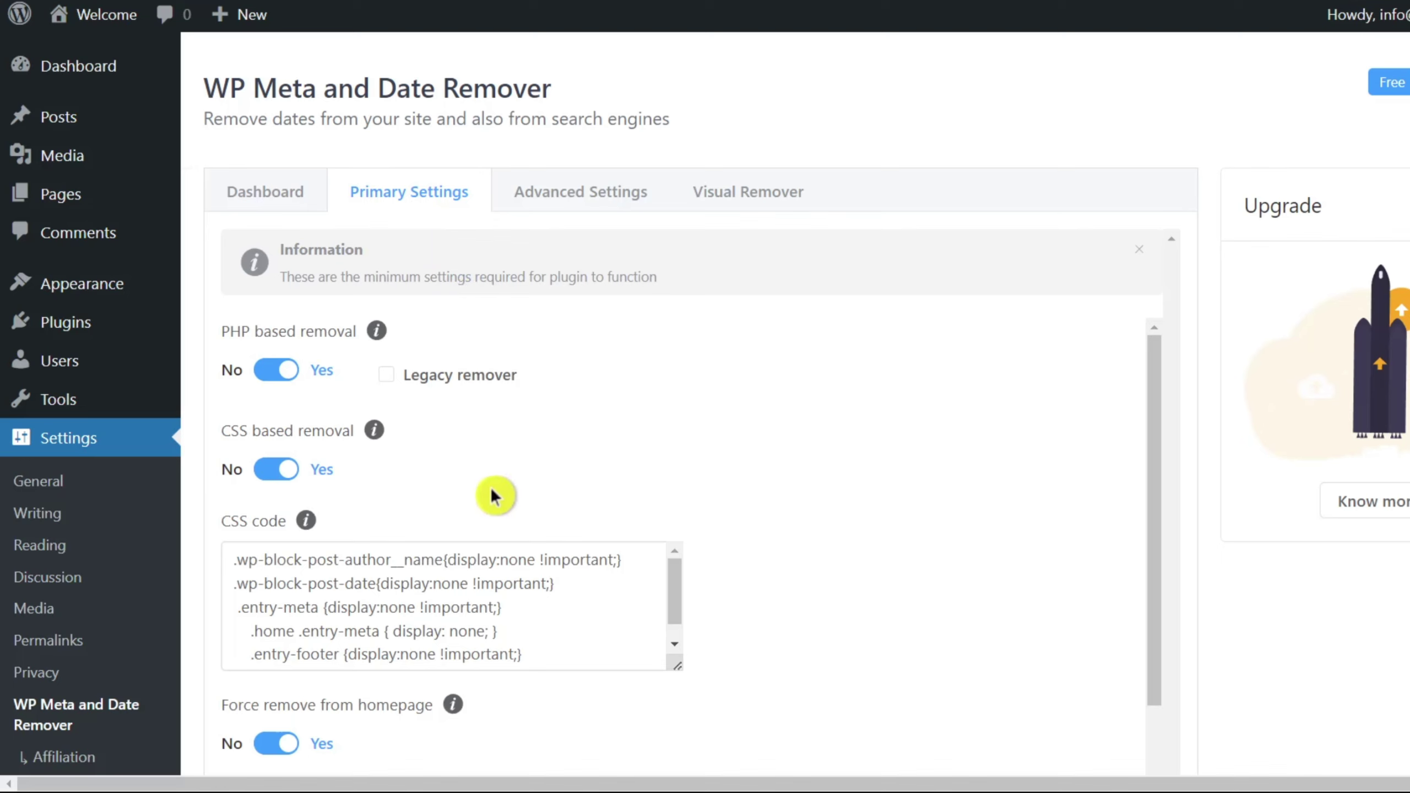
{"action": "scroll", "coordinate": [493, 493], "scroll_direction": "down", "scroll_amount": 3}
{"action": "scroll", "coordinate": [489, 489], "scroll_direction": "up", "scroll_amount": 3}
Step: Switch CSS based removal and Remove date off and back on in the plugin's Primary Settings
{"action": "left_click", "coordinate": [278, 470]}
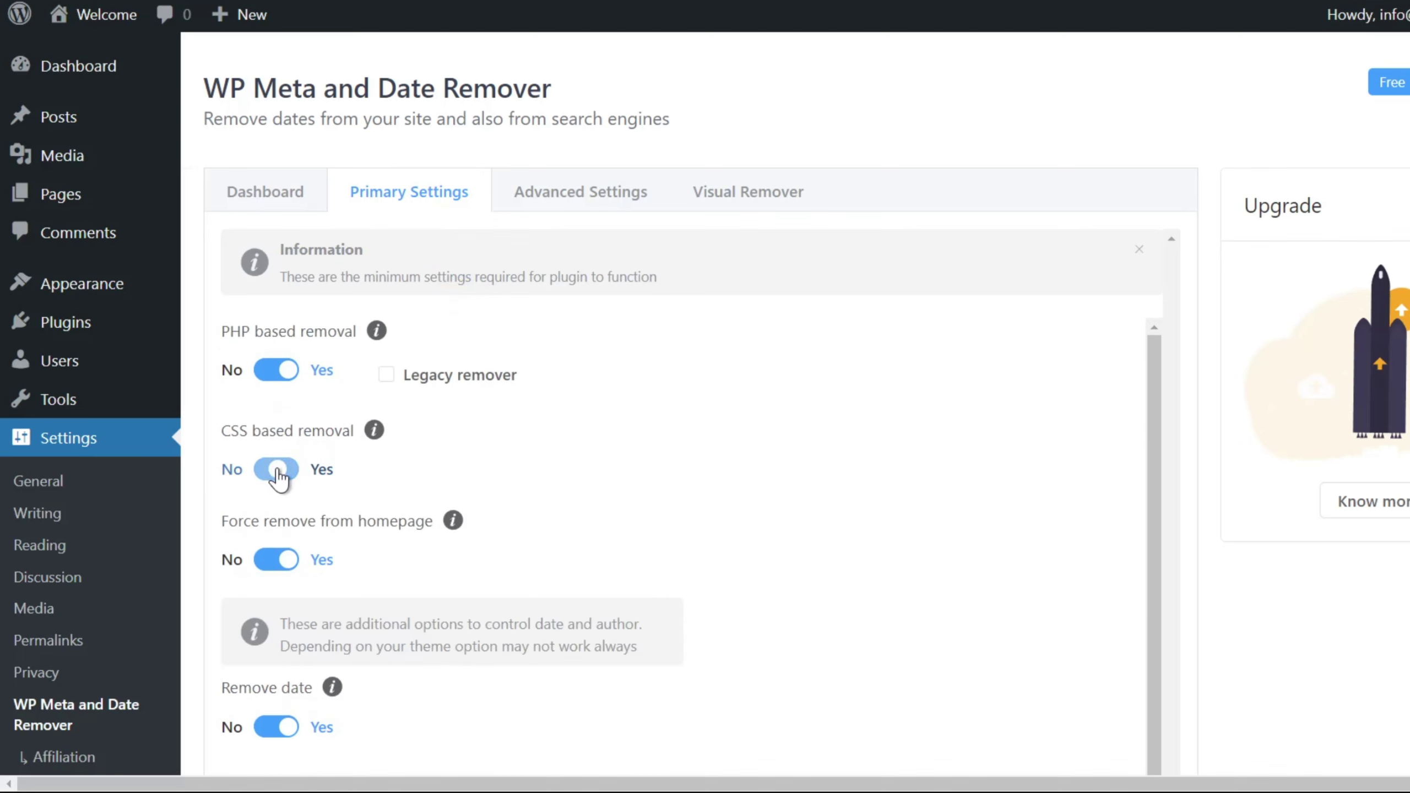
{"action": "left_click", "coordinate": [294, 475]}
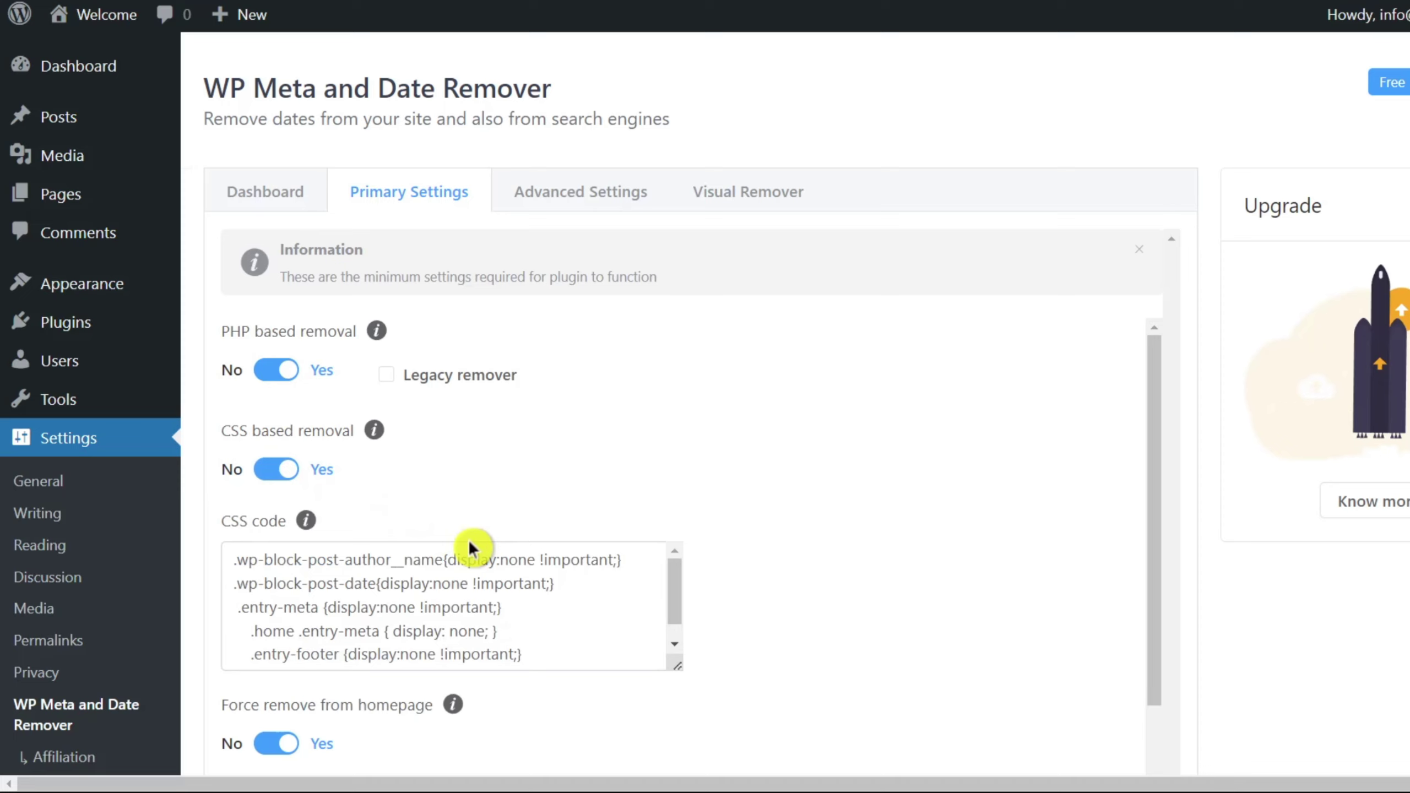
{"action": "scroll", "coordinate": [468, 546], "scroll_direction": "down", "scroll_amount": 4}
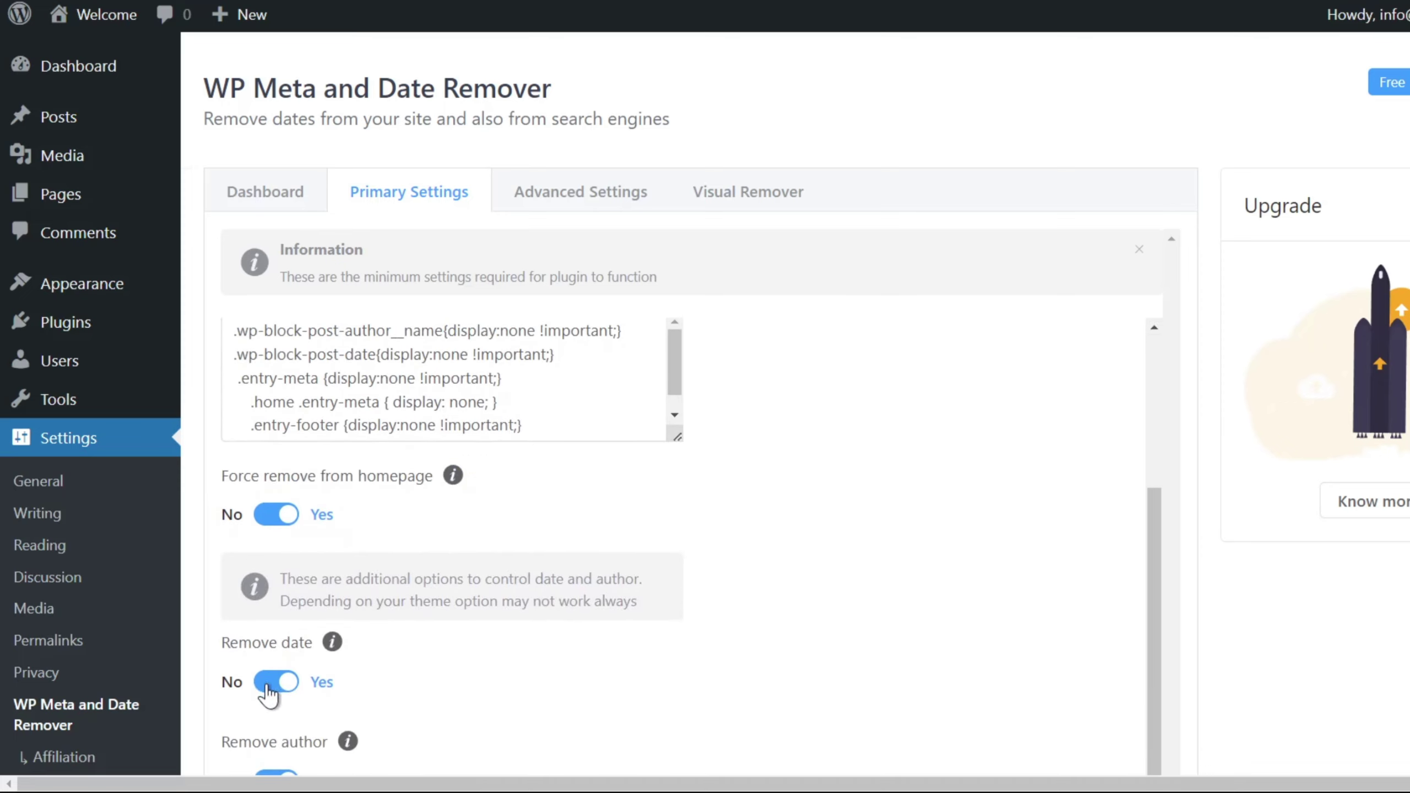
{"action": "left_click", "coordinate": [269, 684]}
{"action": "left_click", "coordinate": [270, 683]}
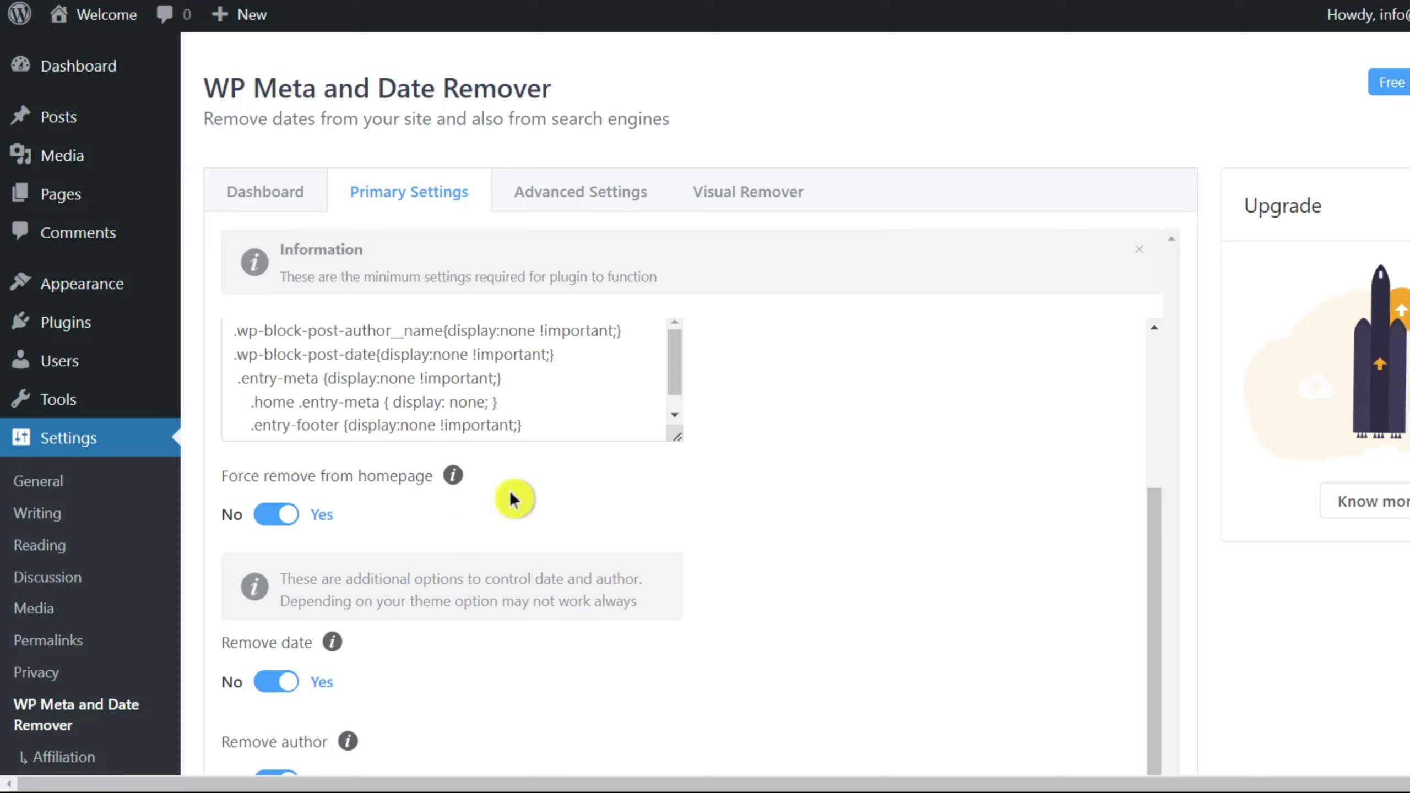
Step: Review the plugin's Advanced Settings and visit the site
{"action": "left_click", "coordinate": [563, 207]}
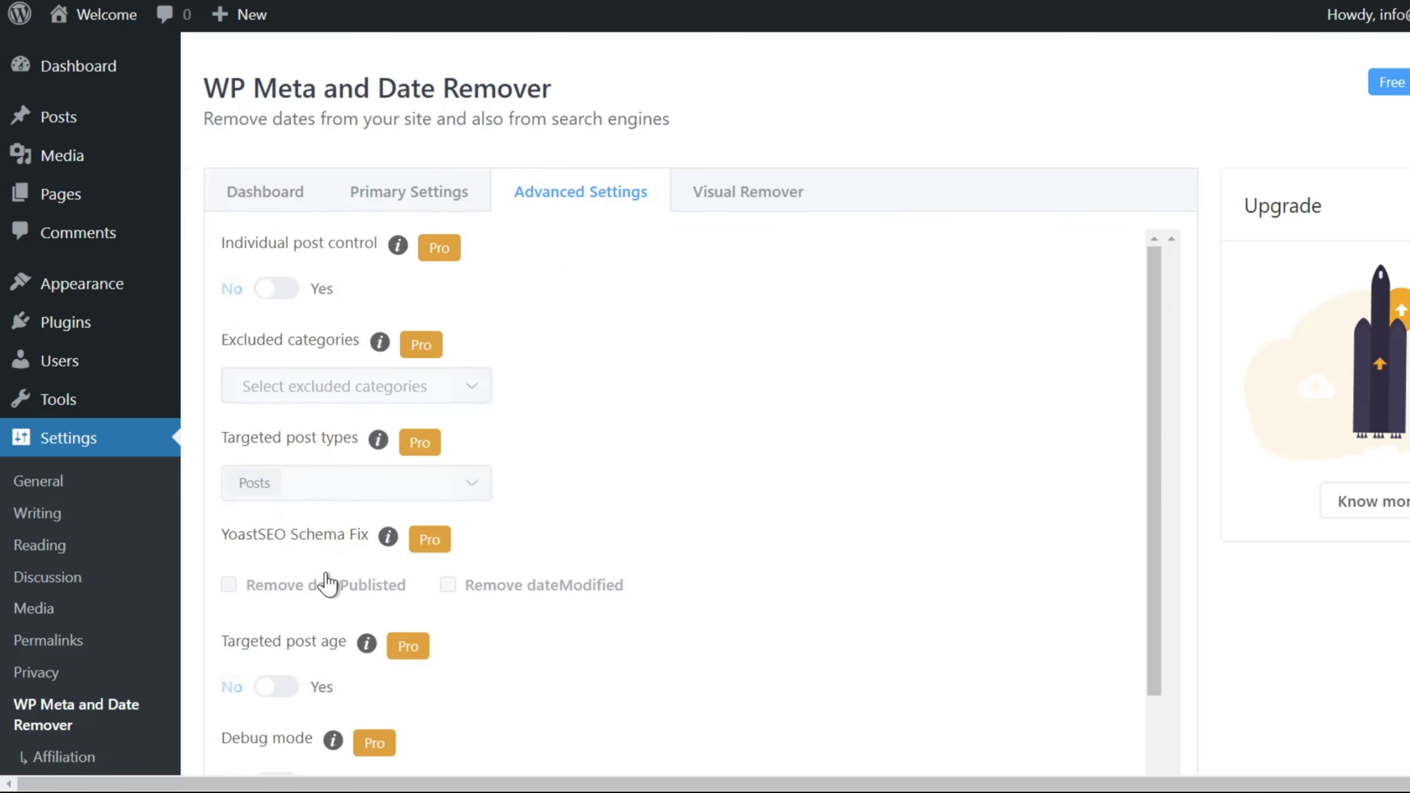
{"action": "scroll", "coordinate": [316, 628], "scroll_direction": "down", "scroll_amount": 3}
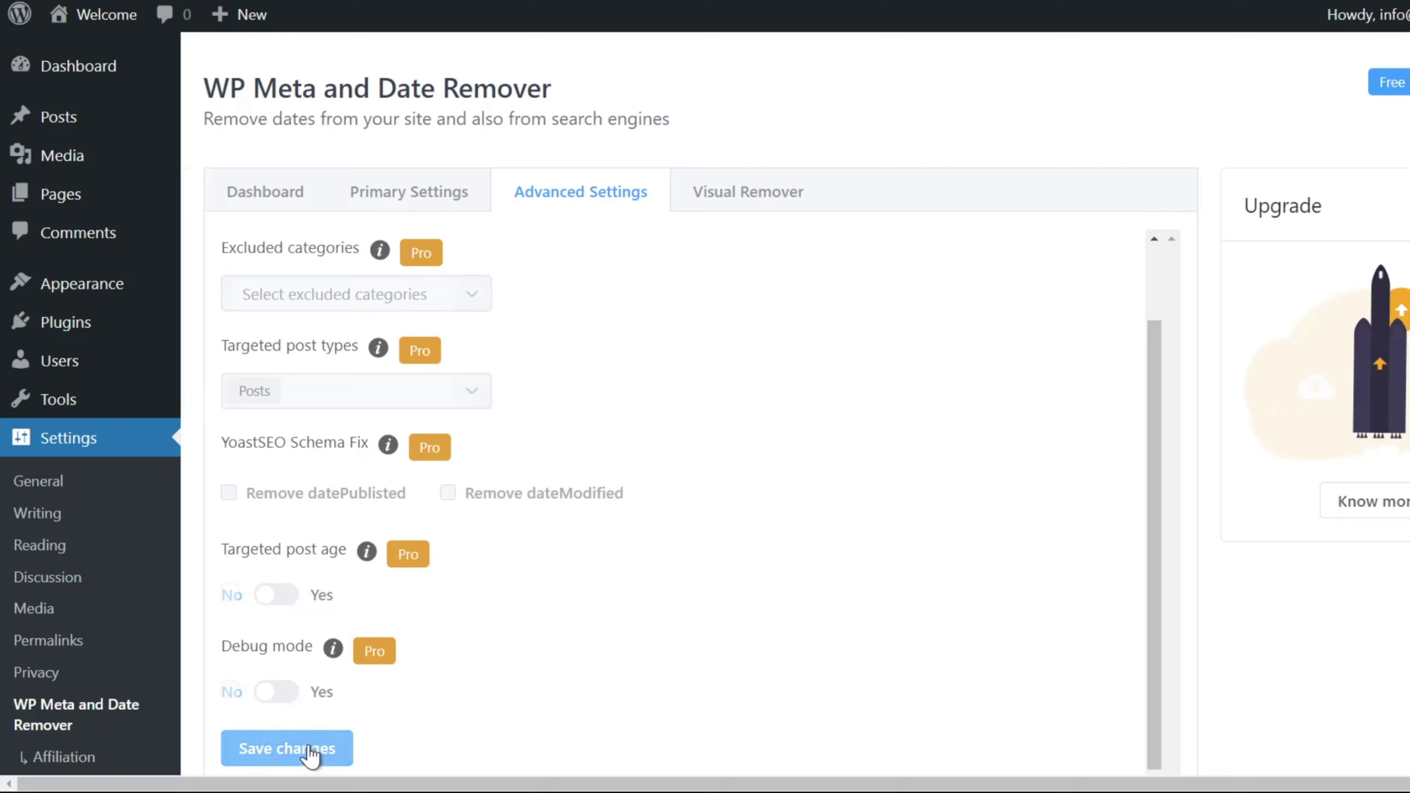
{"action": "mouse_move", "coordinate": [50, 12]}
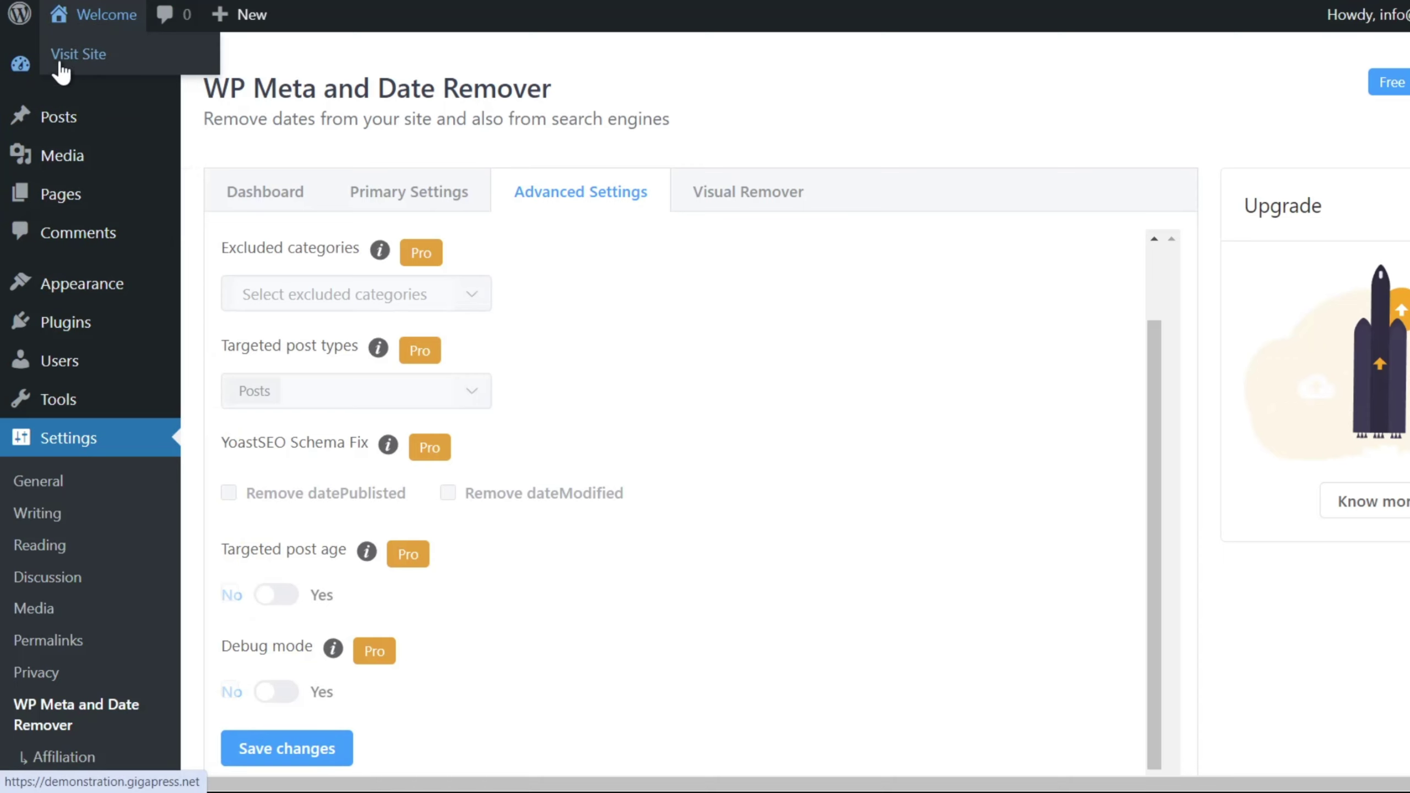
{"action": "left_click", "coordinate": [10, 68]}
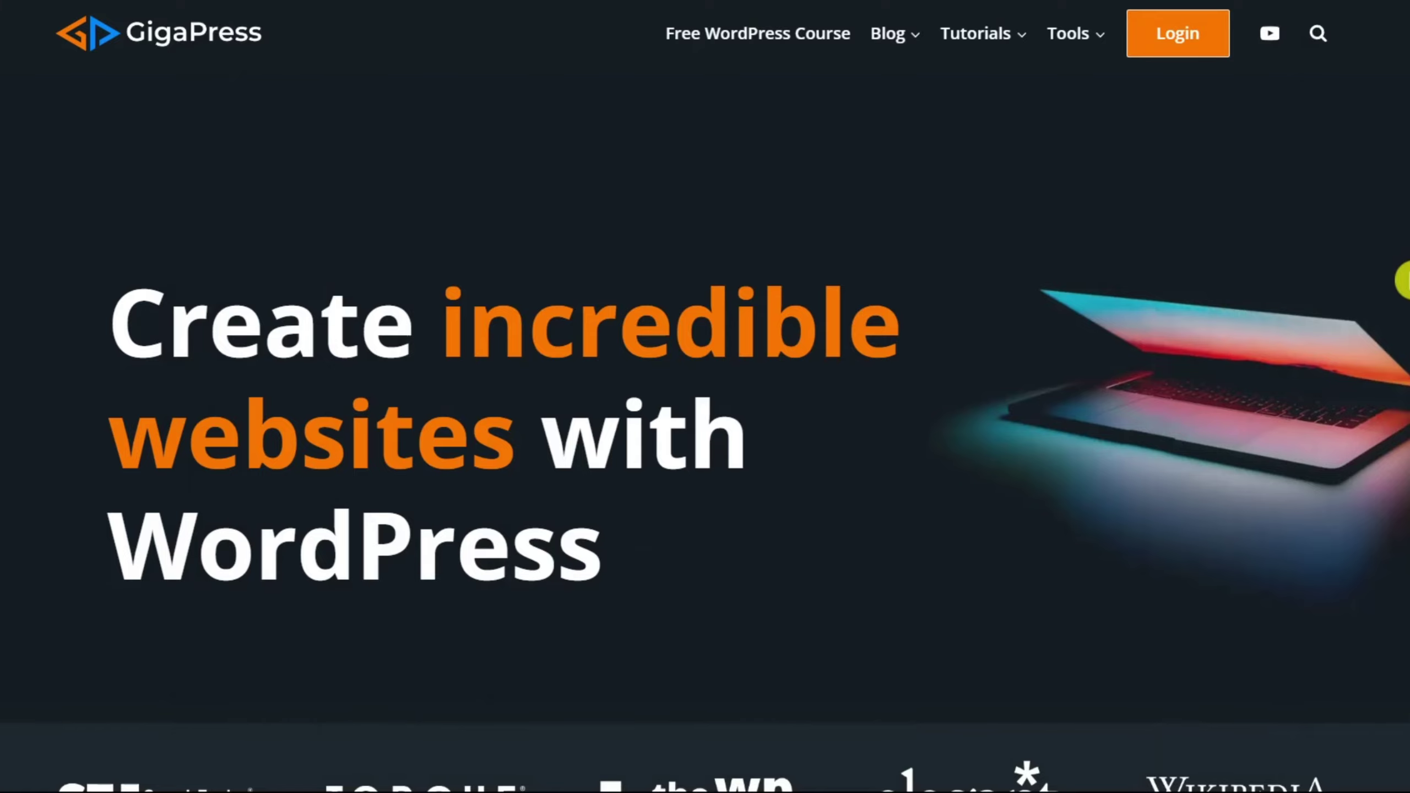
{"action": "scroll", "coordinate": [1404, 280], "scroll_direction": "down", "scroll_amount": 15}
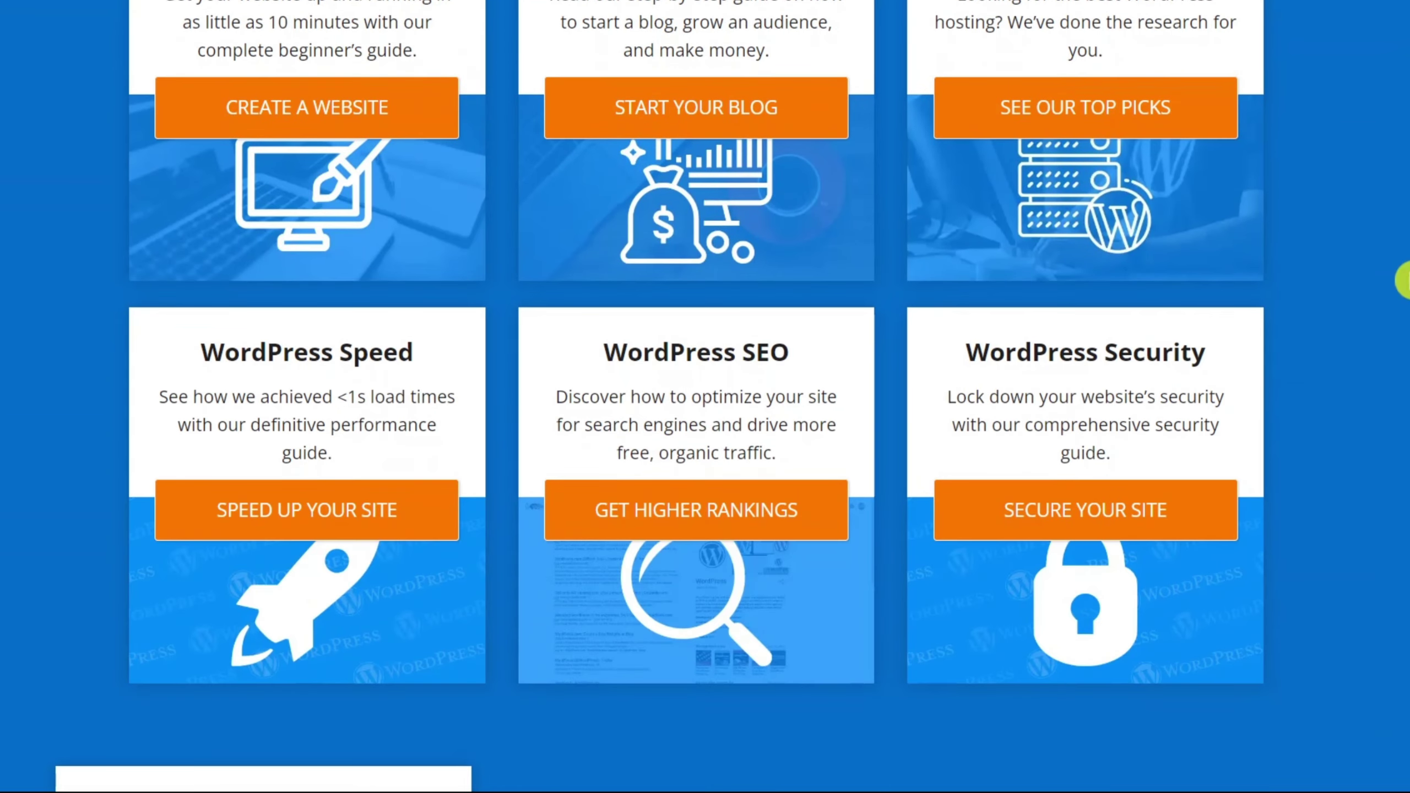
{"action": "scroll", "coordinate": [1405, 280], "scroll_direction": "down", "scroll_amount": 10}
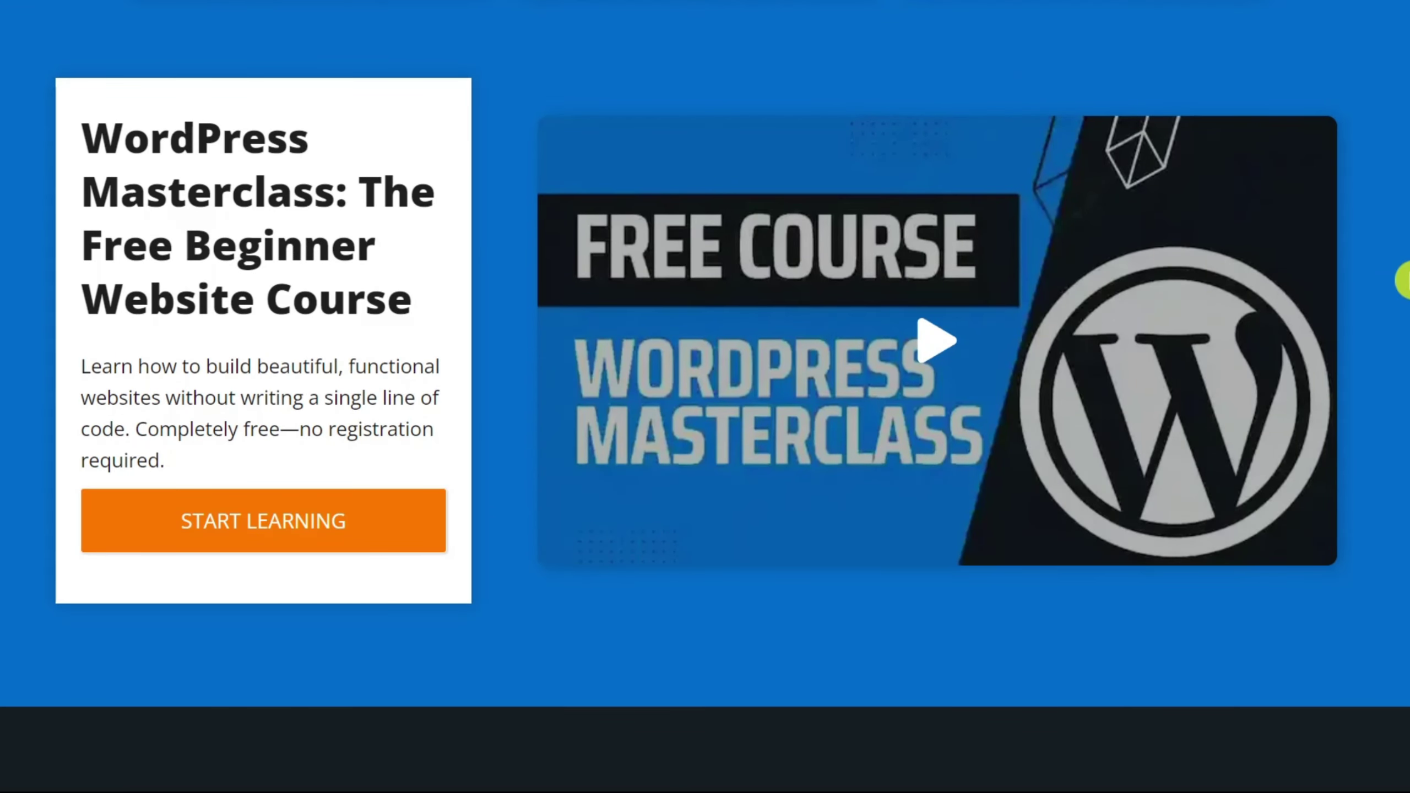